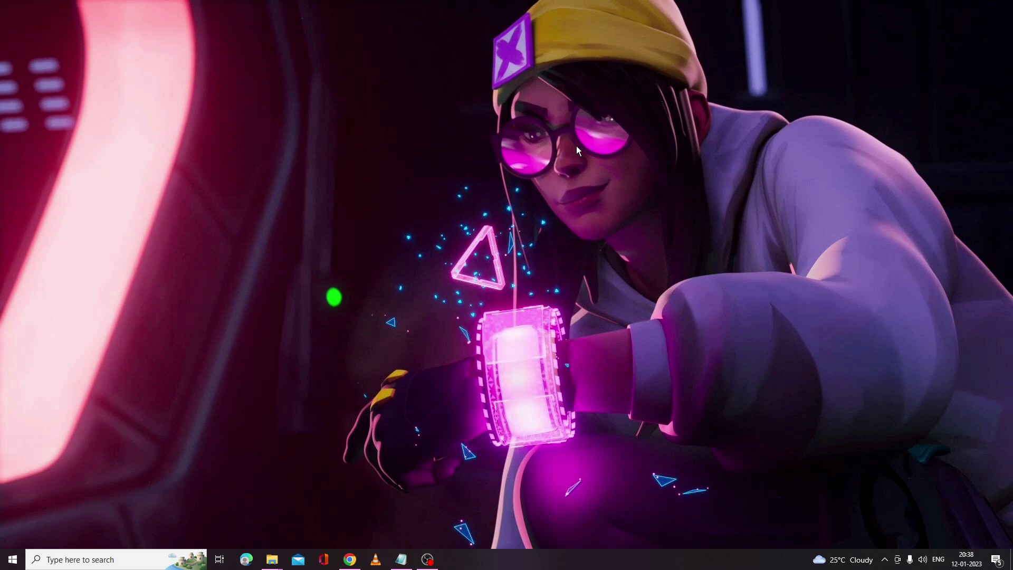
Step: Check the Windows Update settings page, then close Settings
left_click(112, 561)
type("update")
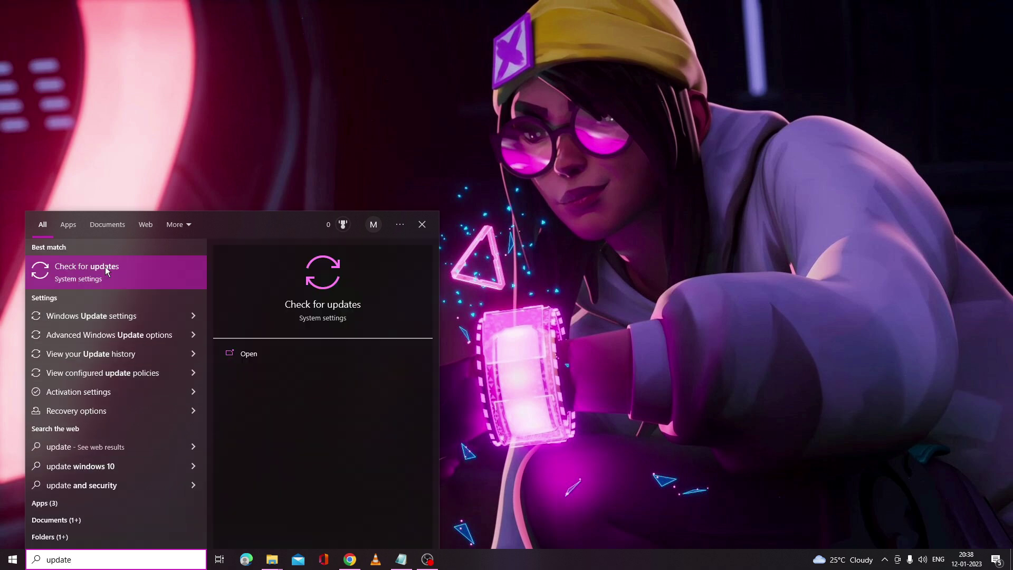
left_click(123, 270)
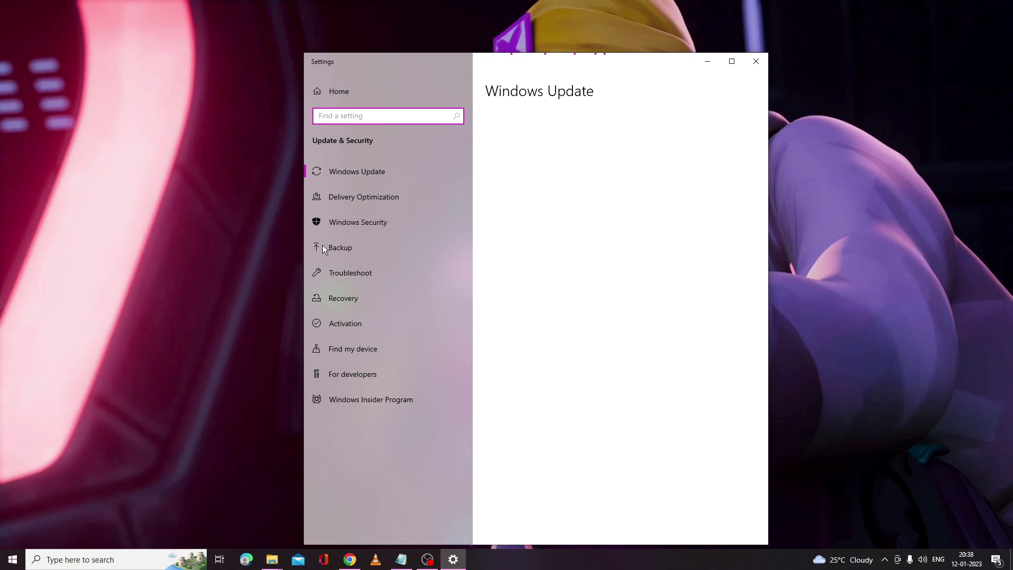
left_click_drag(631, 64, 622, 110)
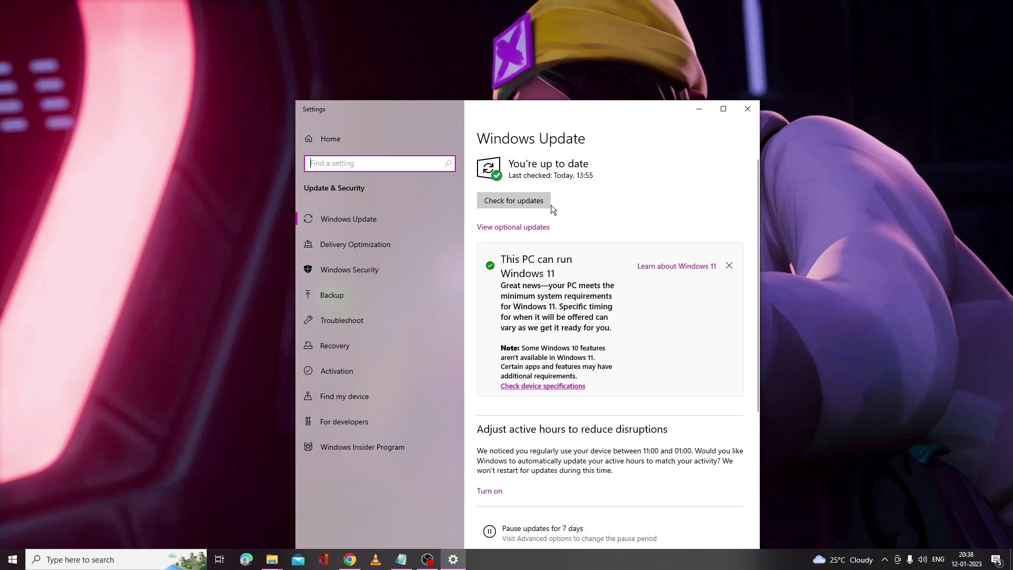
left_click(748, 109)
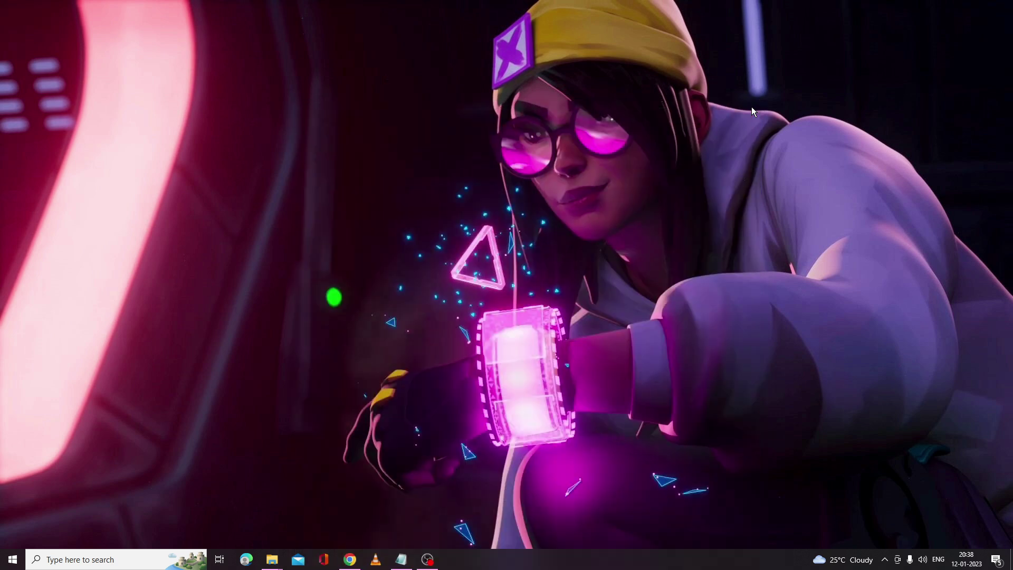
Step: Open Services from search and jump to the Plug and Play entry with 'pl'
left_click(80, 559)
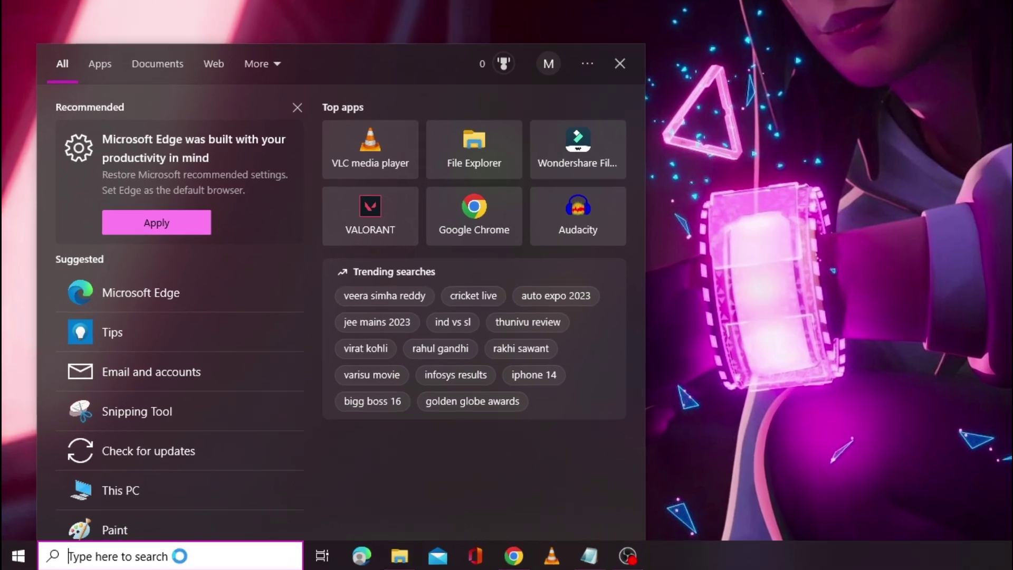
type("services")
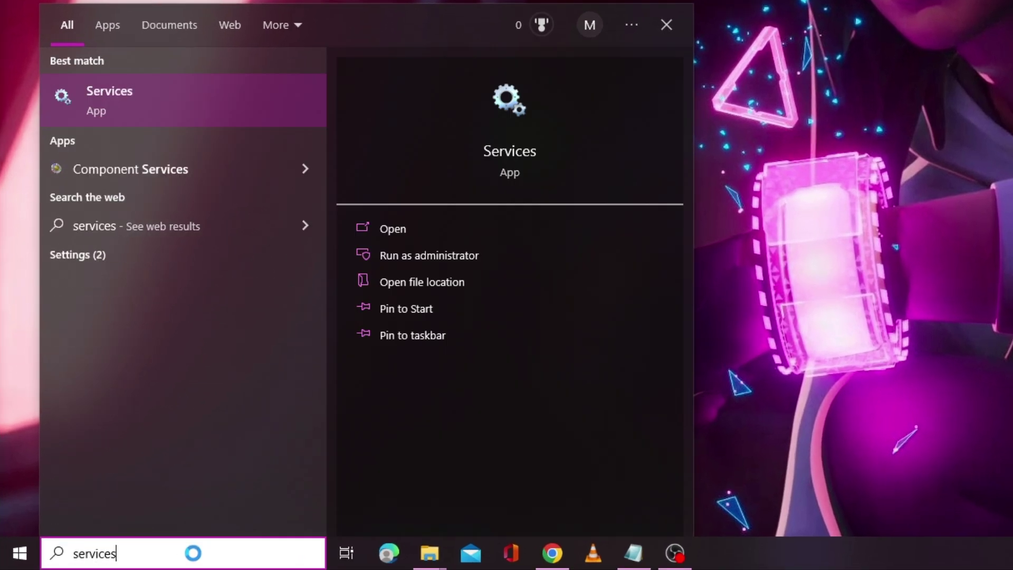
key("Return")
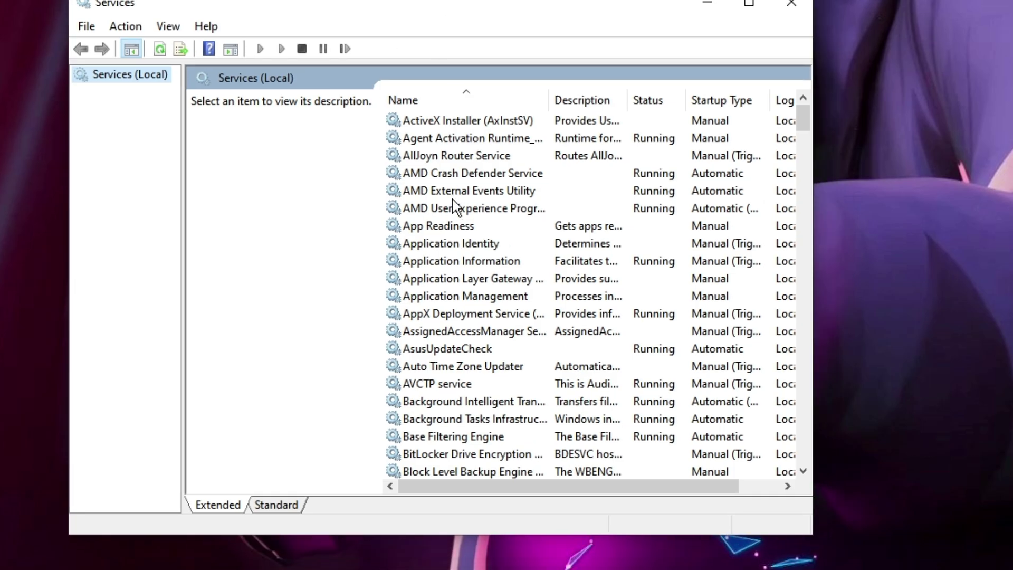
left_click(515, 291)
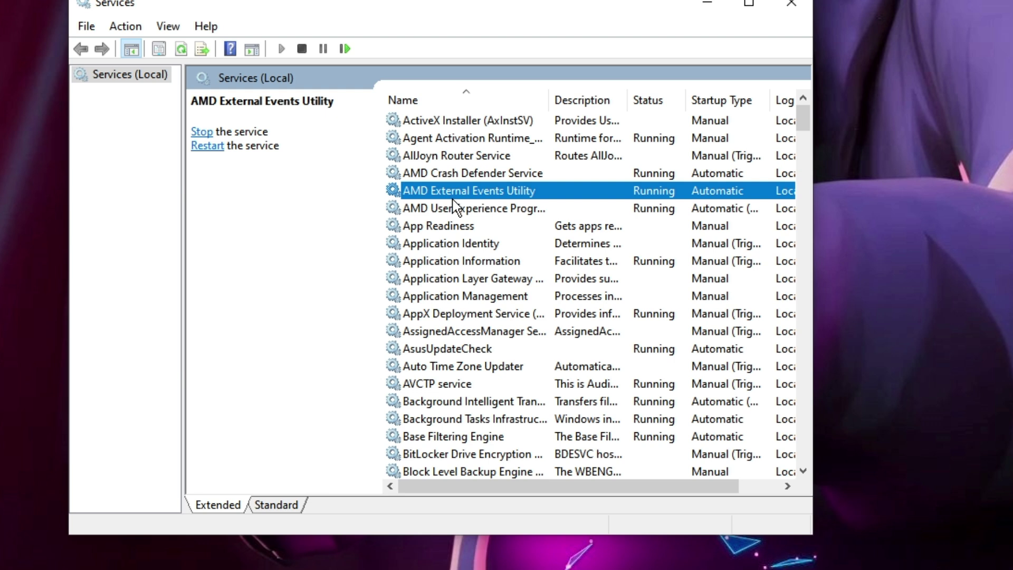
type("pl")
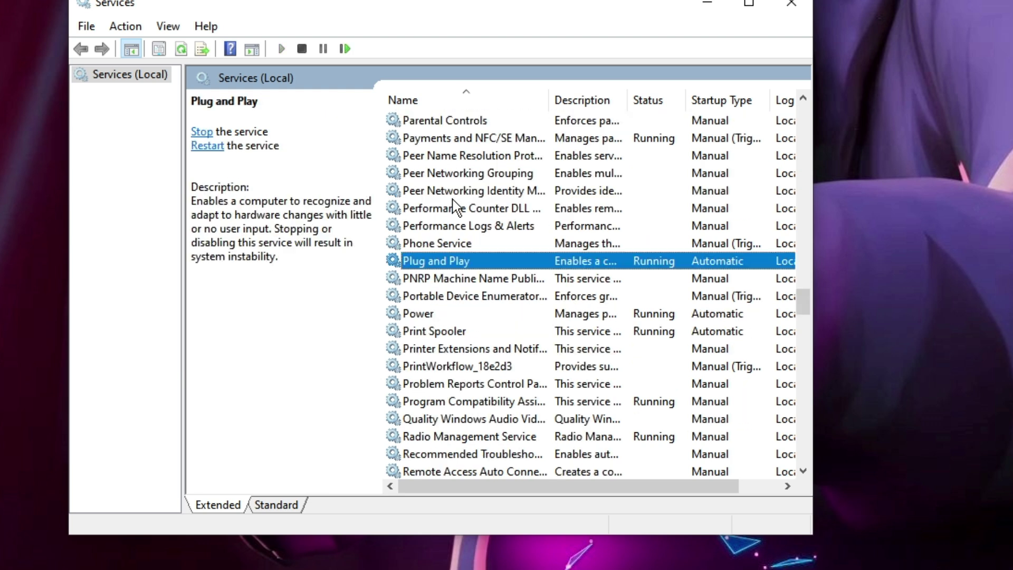
Step: Stop and restart the Plug and Play service, then close its properties
double_click(453, 263)
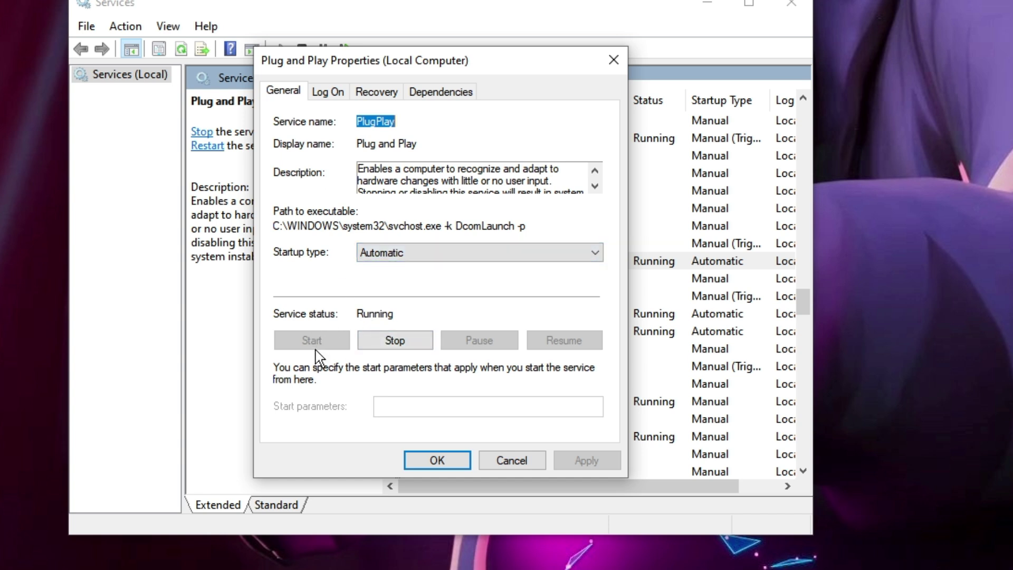
left_click(396, 340)
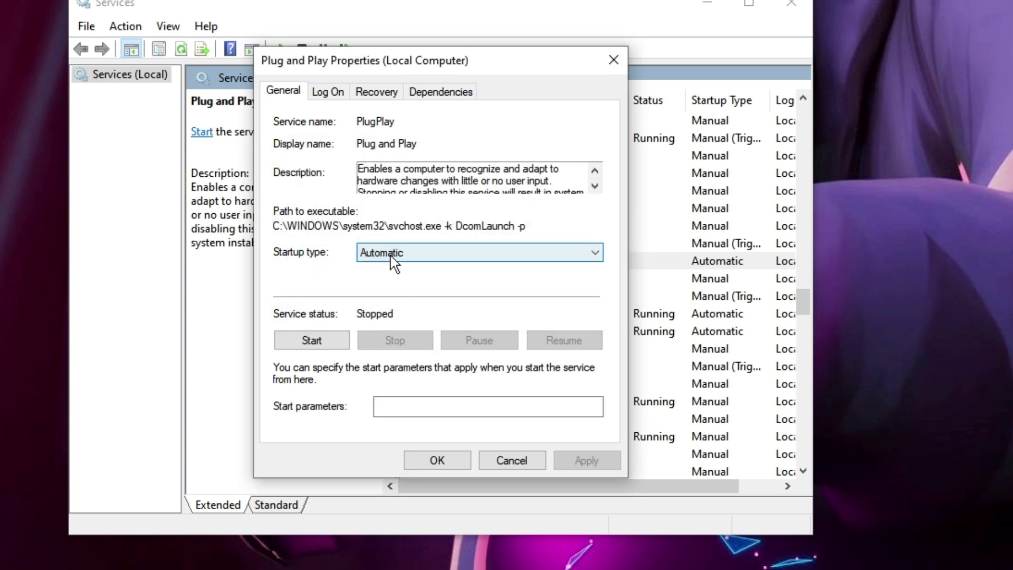
left_click(315, 342)
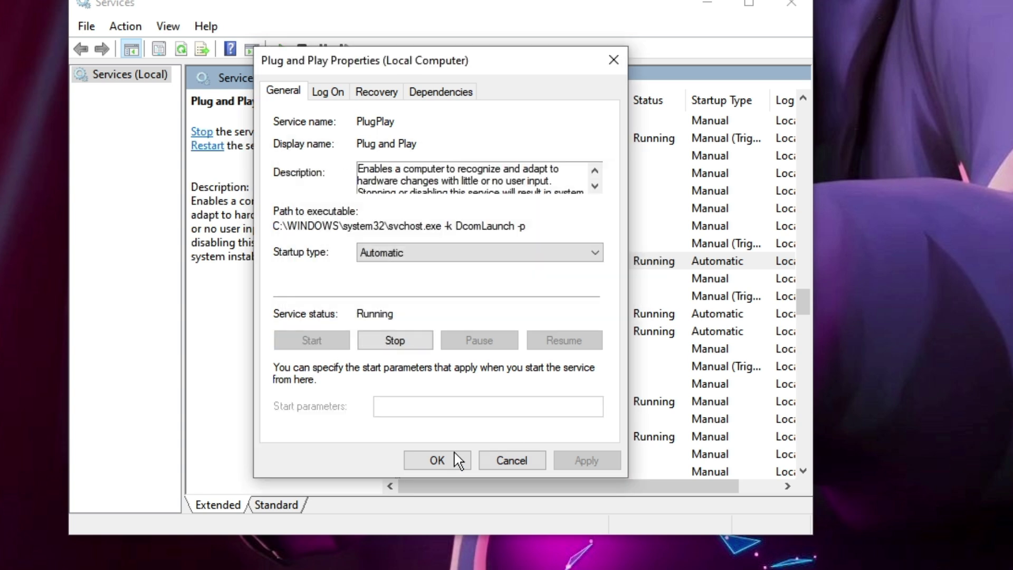
left_click(436, 461)
left_click(447, 350)
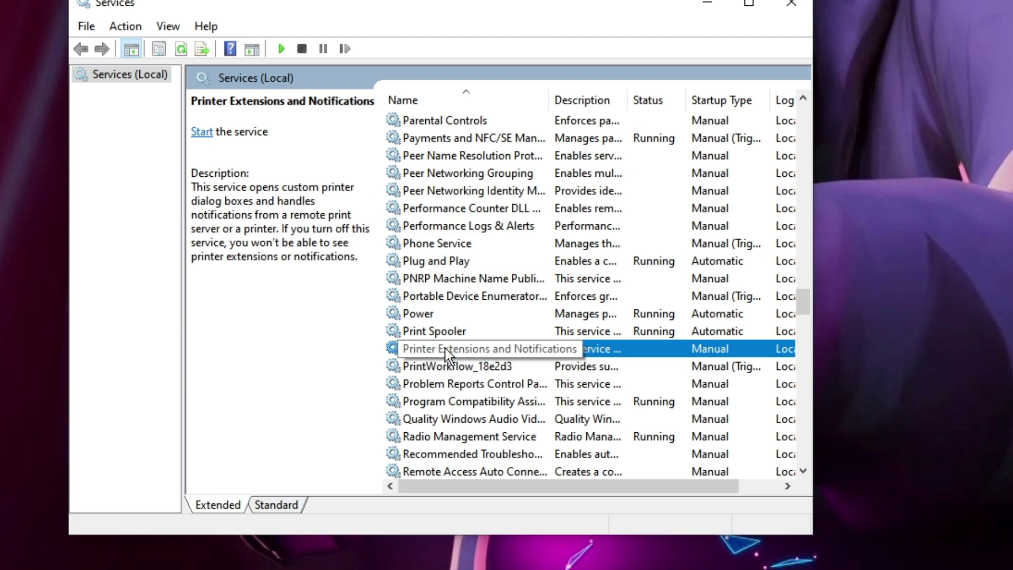
Step: Stop and restart Cryptographic Services with Automatic startup, apply, and close Services
scroll(475, 338, "up", 20)
left_click(484, 316)
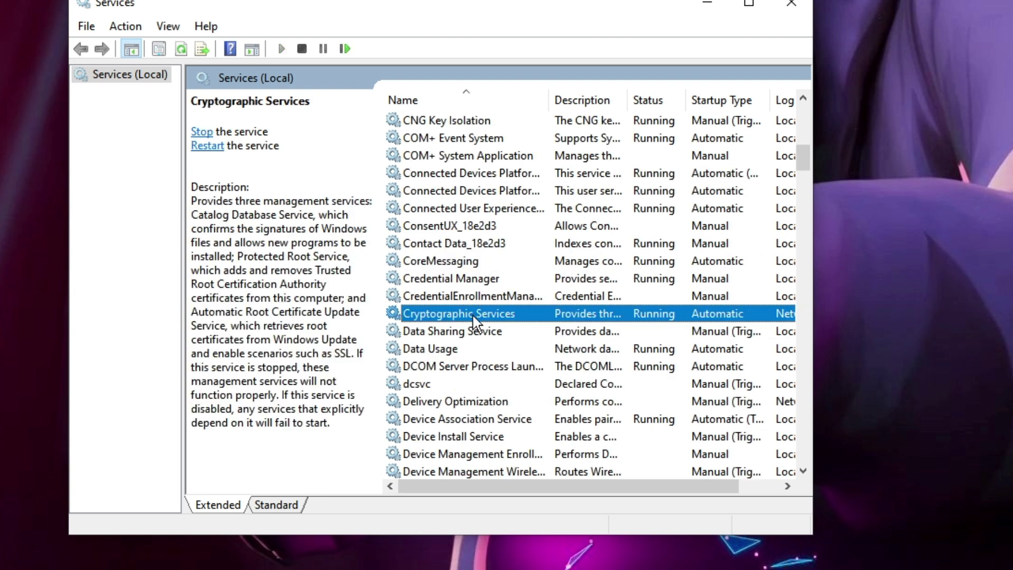
double_click(480, 315)
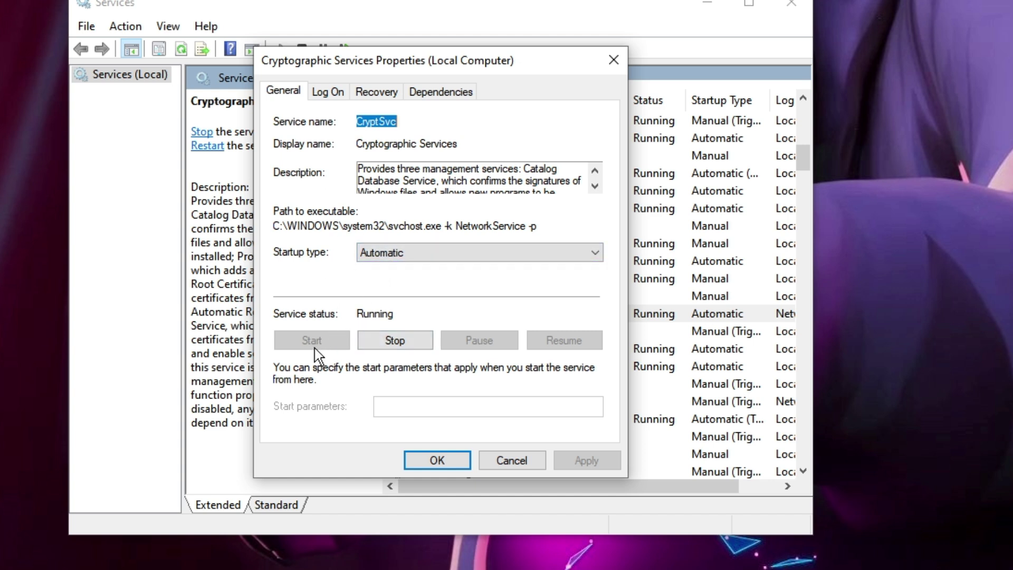
left_click(388, 342)
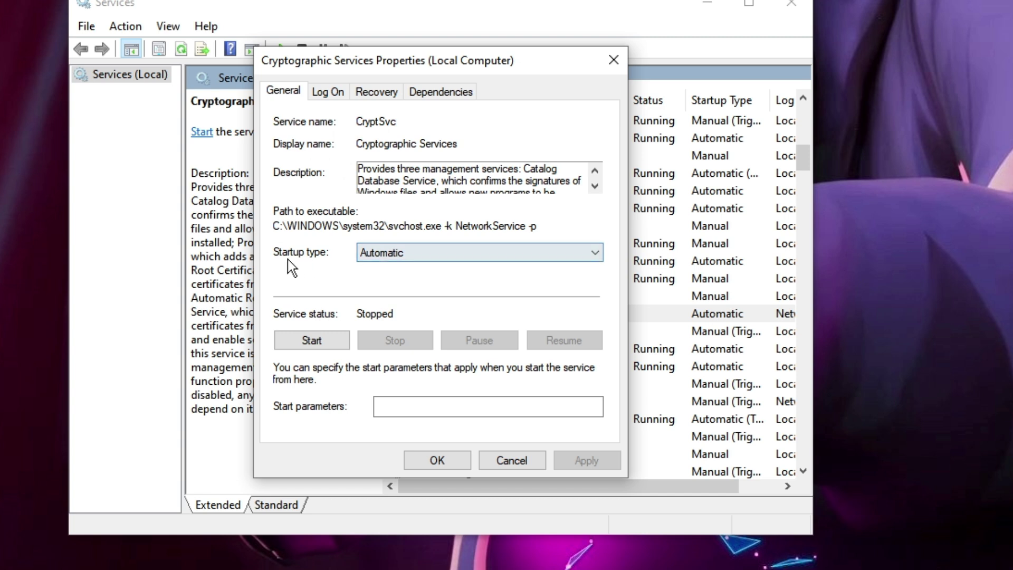
left_click(425, 257)
left_click(405, 280)
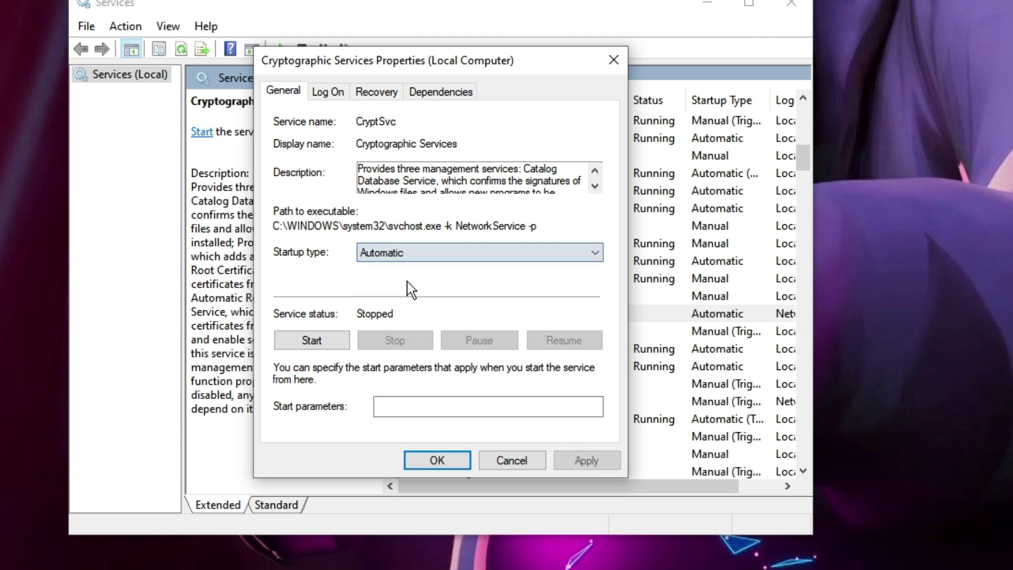
left_click(316, 344)
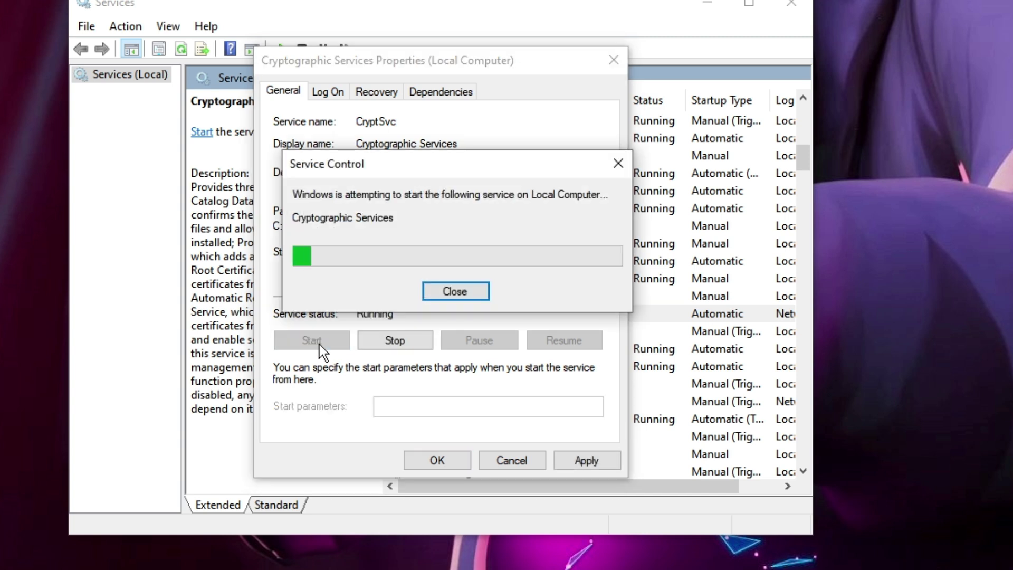
left_click(583, 459)
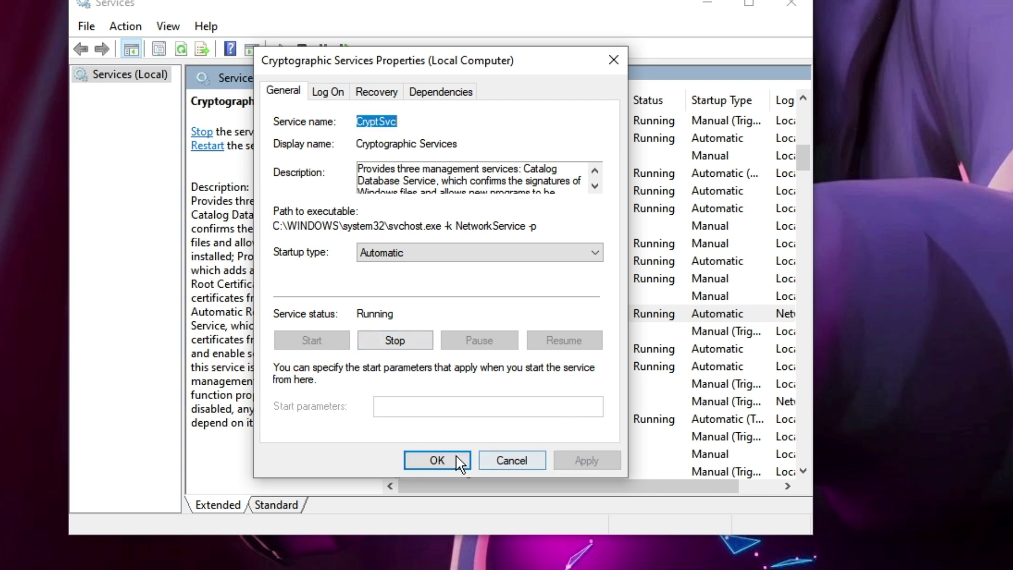
left_click(455, 459)
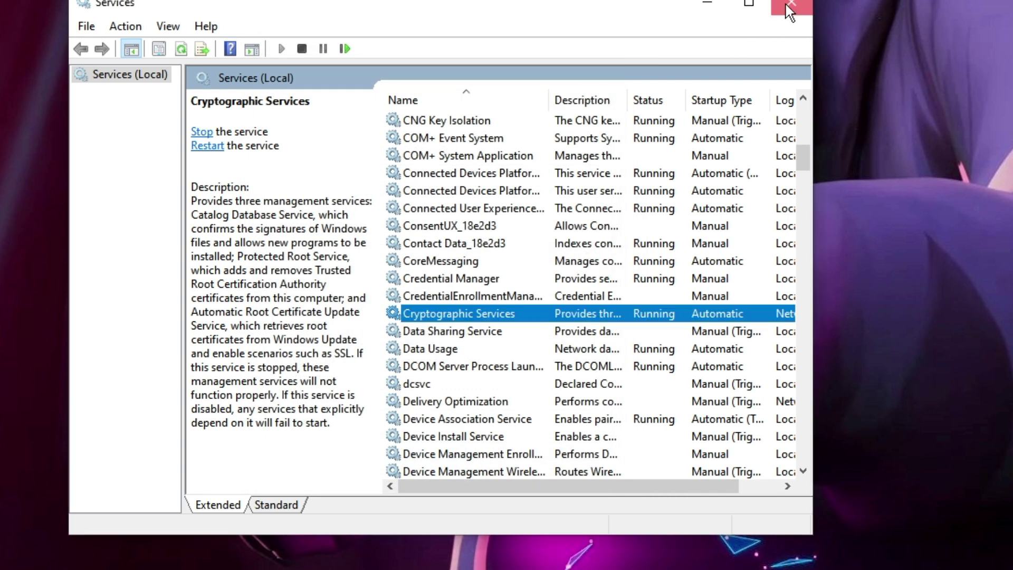
left_click(786, 4)
Step: Open Control Panel from search and keep View by set to Category
left_click(127, 554)
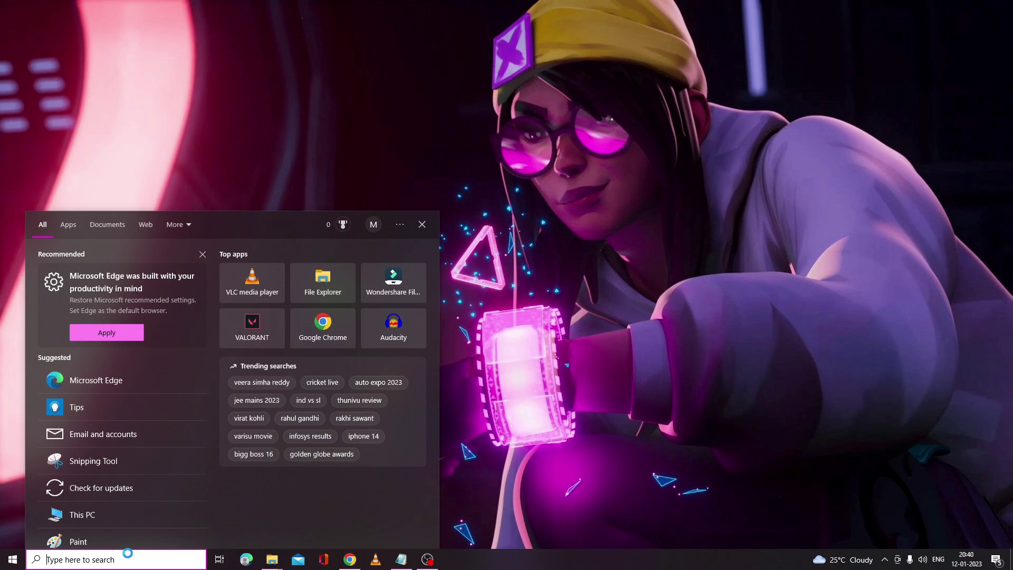
type("control")
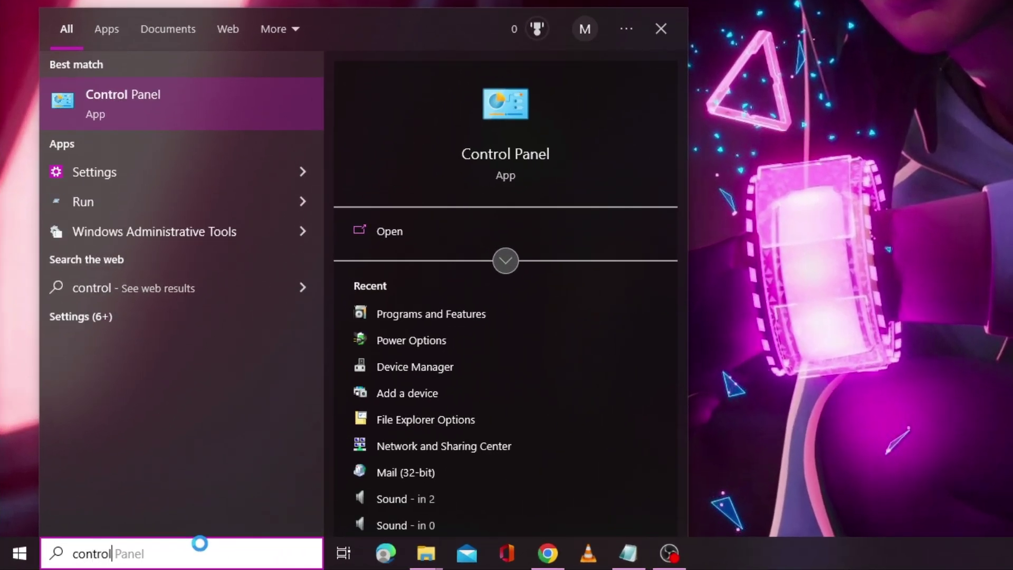
key("Return")
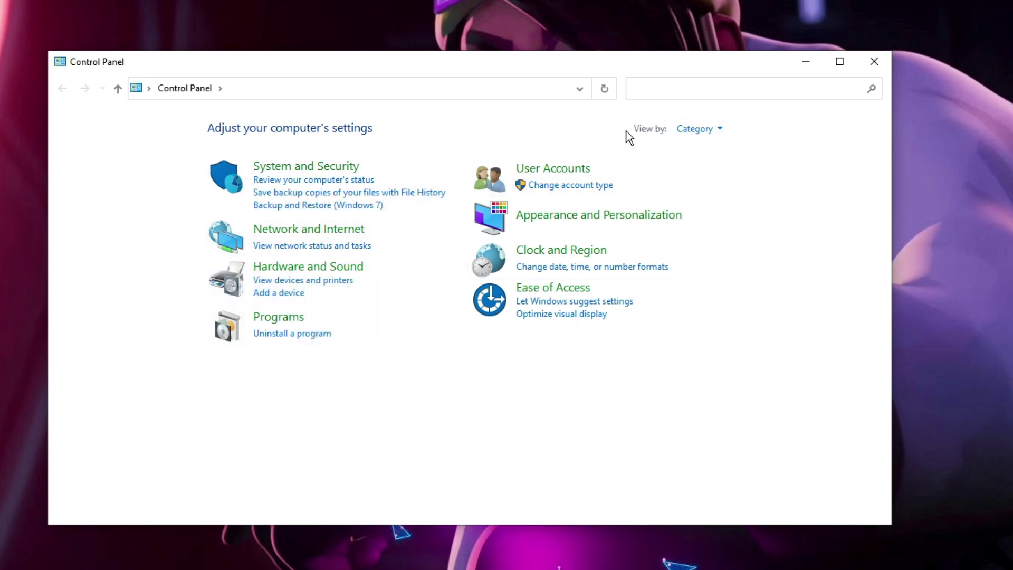
left_click(716, 132)
left_click(707, 150)
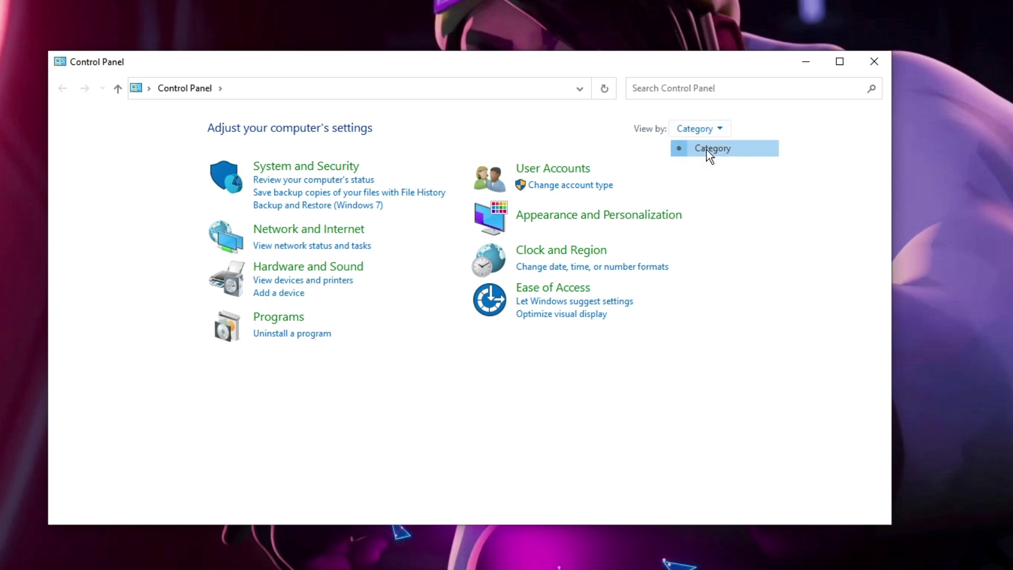
Step: Run Add a device, cancel when no devices are found, and close Control Panel
left_click(277, 294)
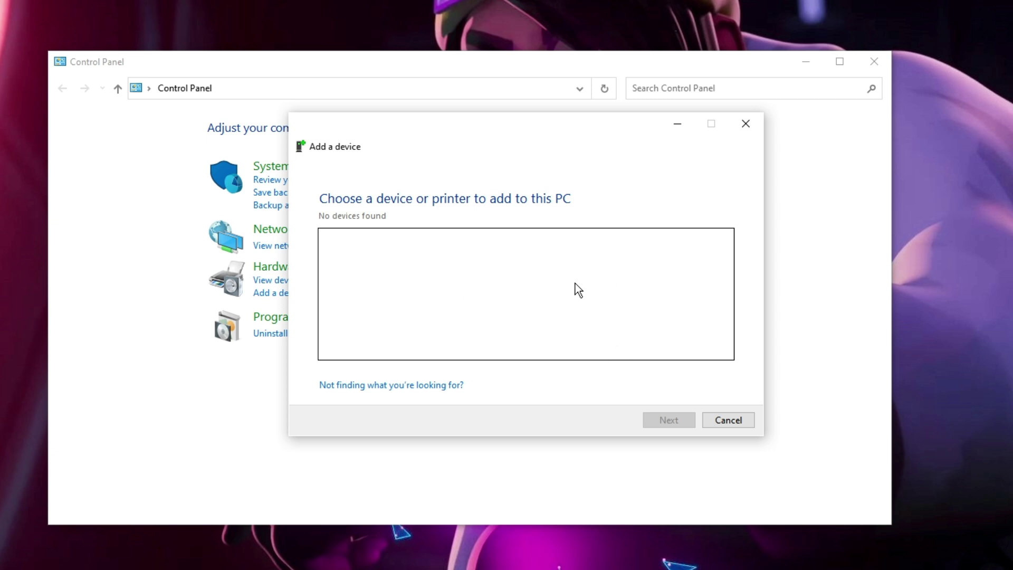
left_click(727, 420)
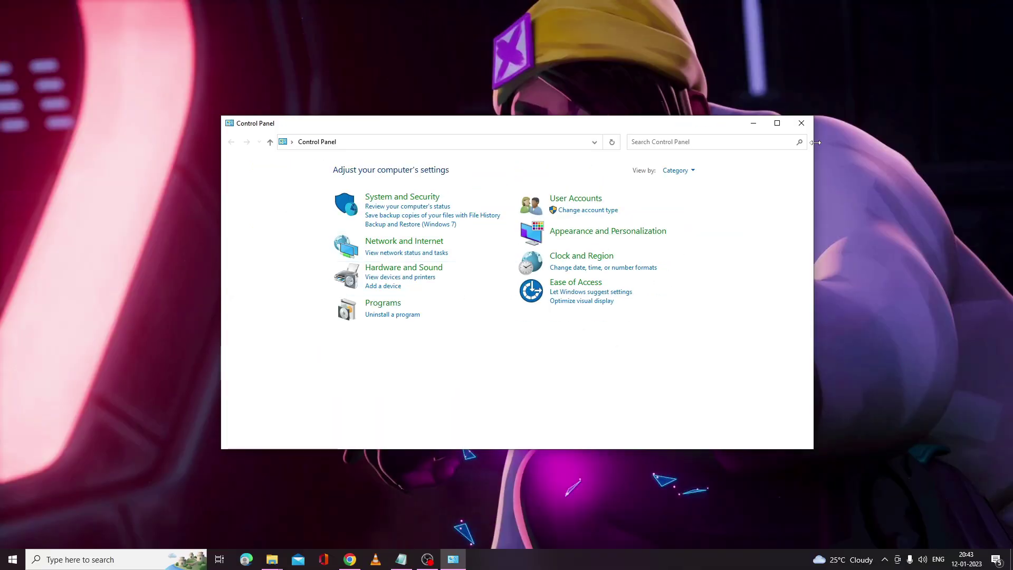
left_click(801, 123)
Step: Launch Windows PowerShell as administrator, accepting the UAC prompt
left_click(125, 560)
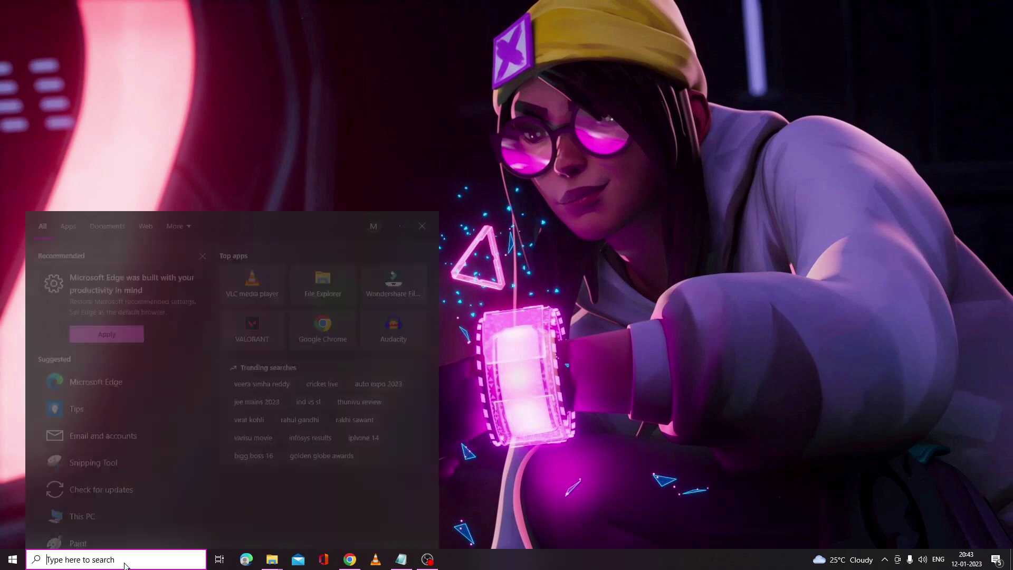
type("powers")
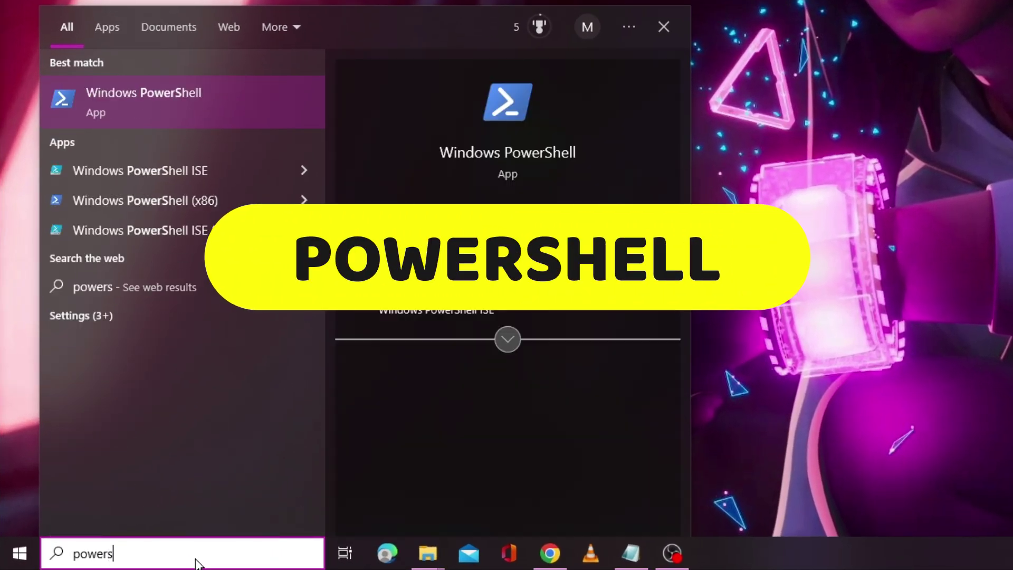
type("hell")
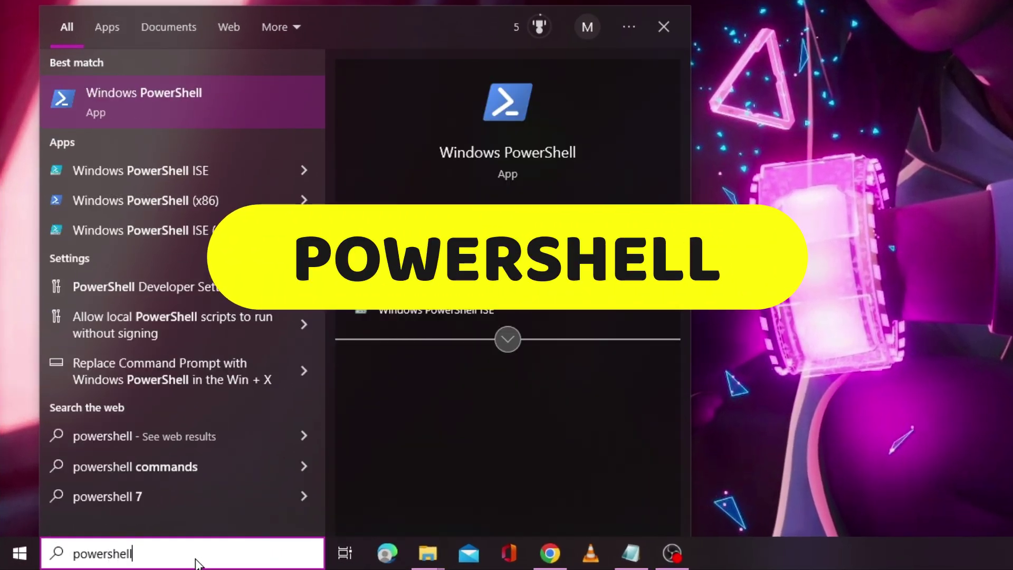
right_click(174, 96)
left_click(224, 112)
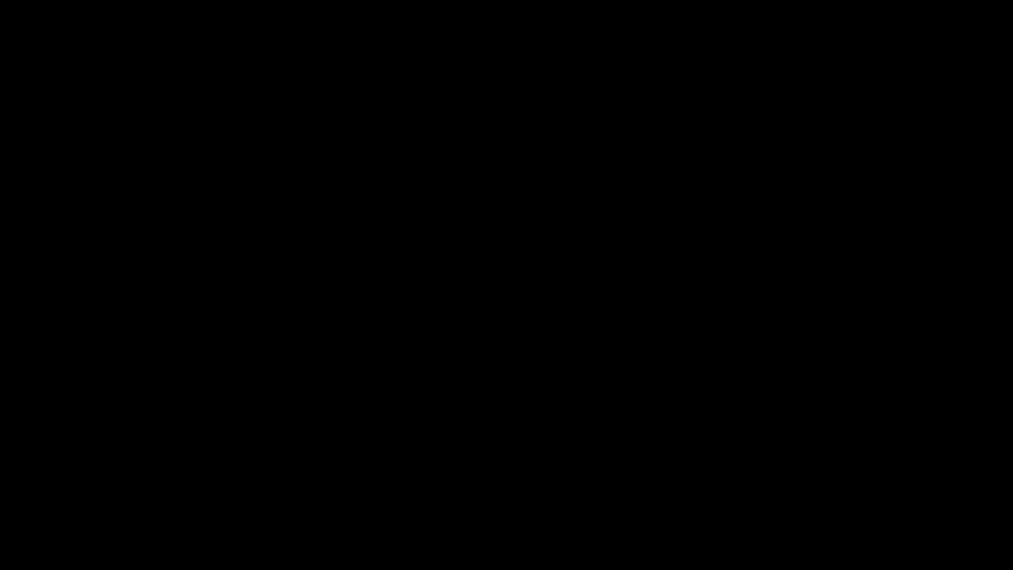
left_click(682, 224)
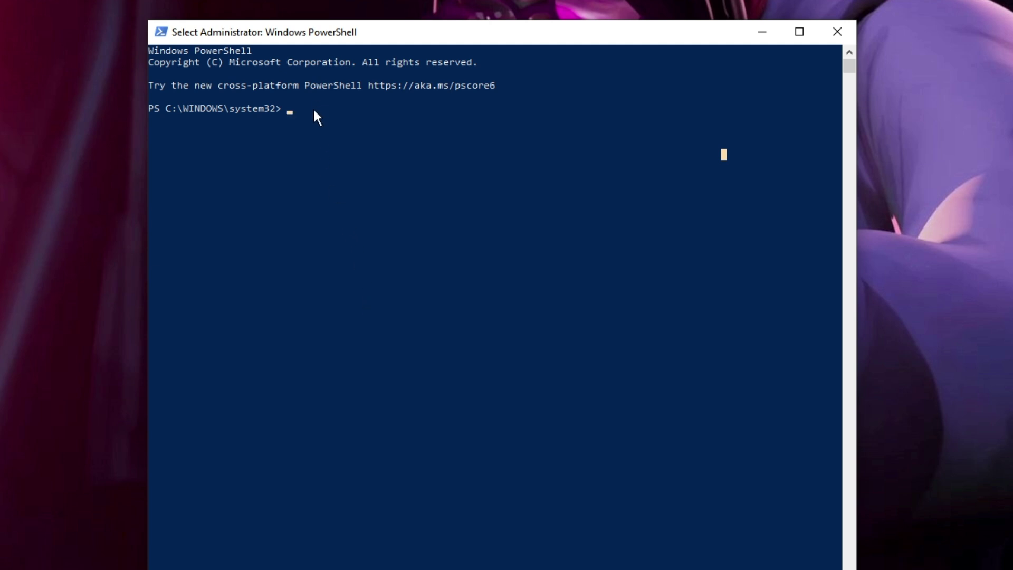
Step: Paste and run msdt.exe -ID DeviceDiagnostic in the PowerShell console
key("Escape")
type("msdt.exe -ID DeviceDiagnostic")
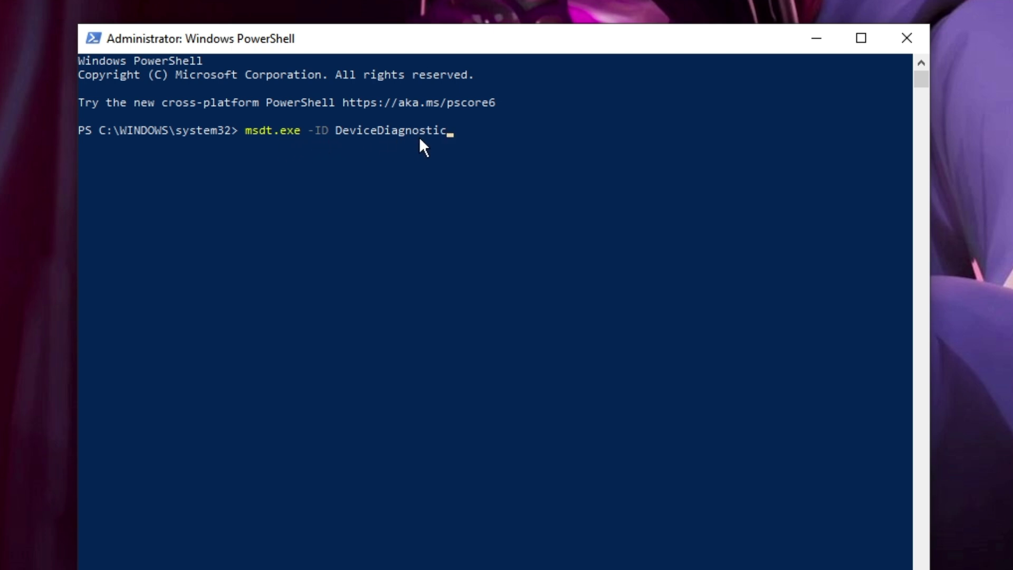
key("Return")
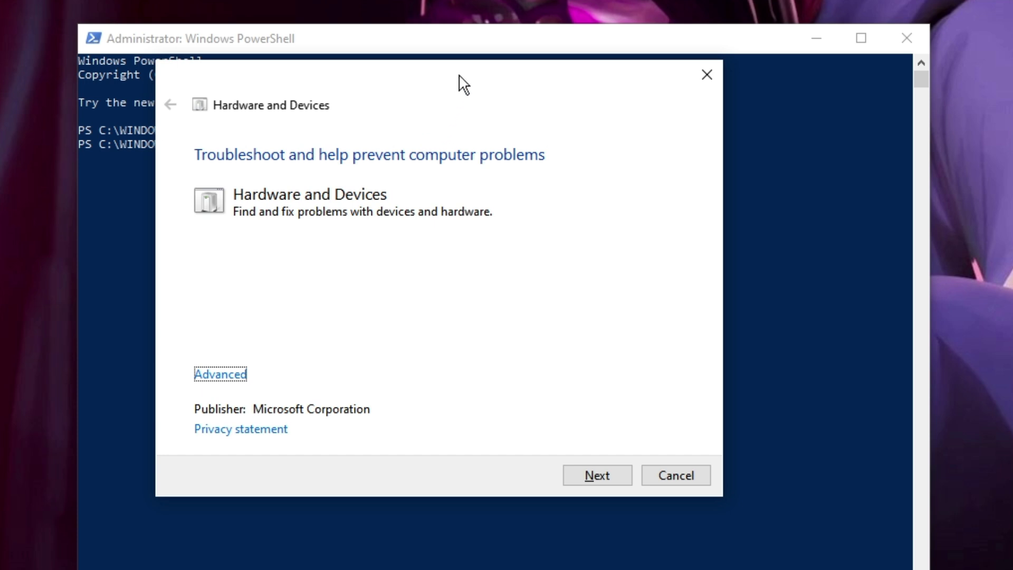
Step: Run the troubleshooter with Apply repairs automatically, choosing 'I don't see my device listed'
left_click_drag(459, 83, 421, 120)
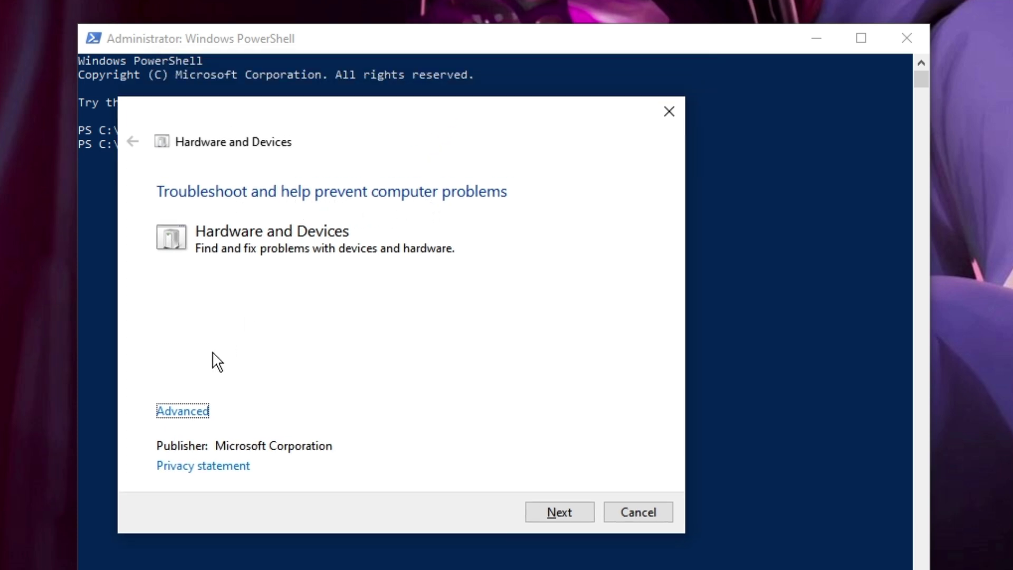
left_click(187, 411)
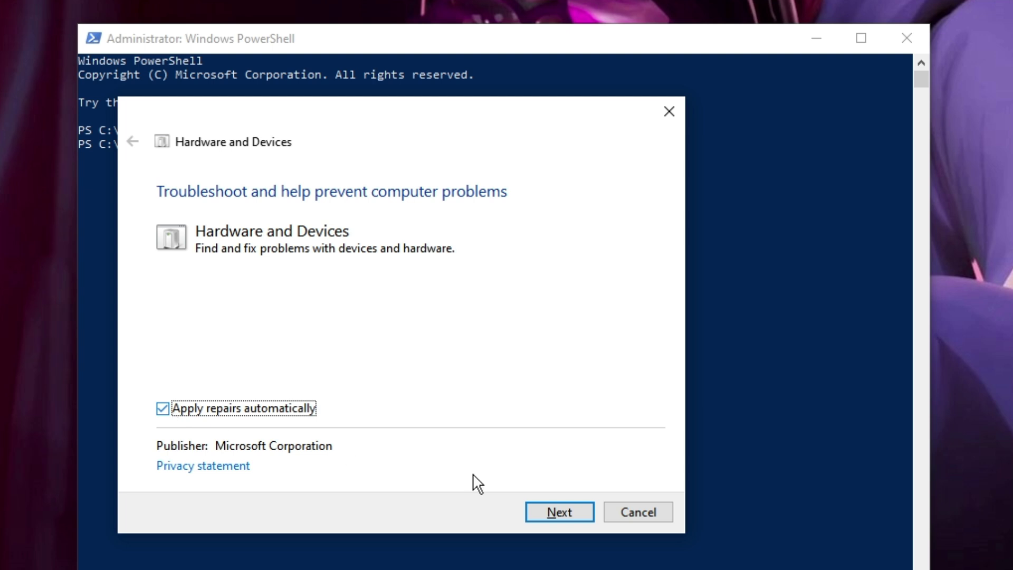
left_click(559, 512)
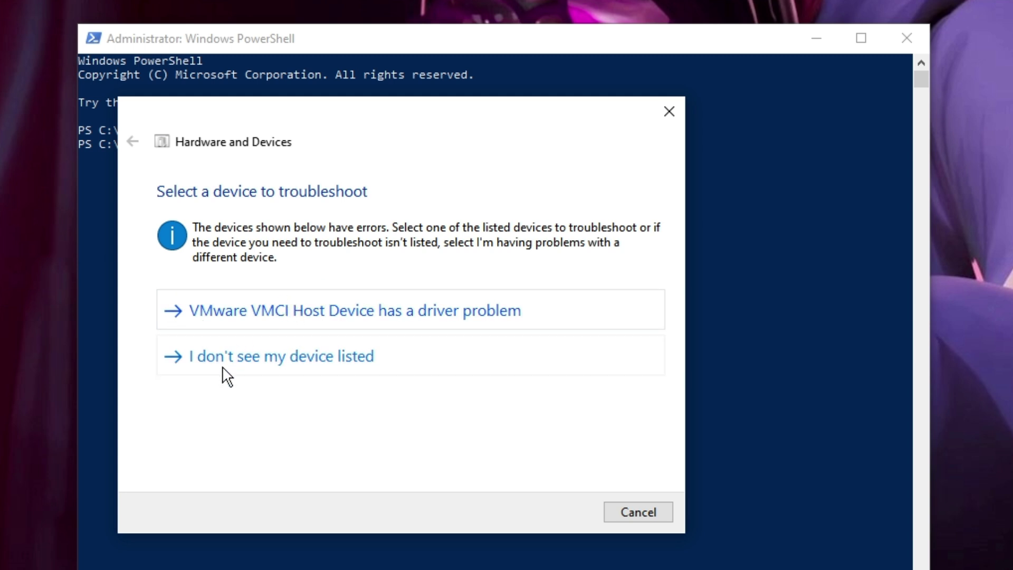
left_click(299, 369)
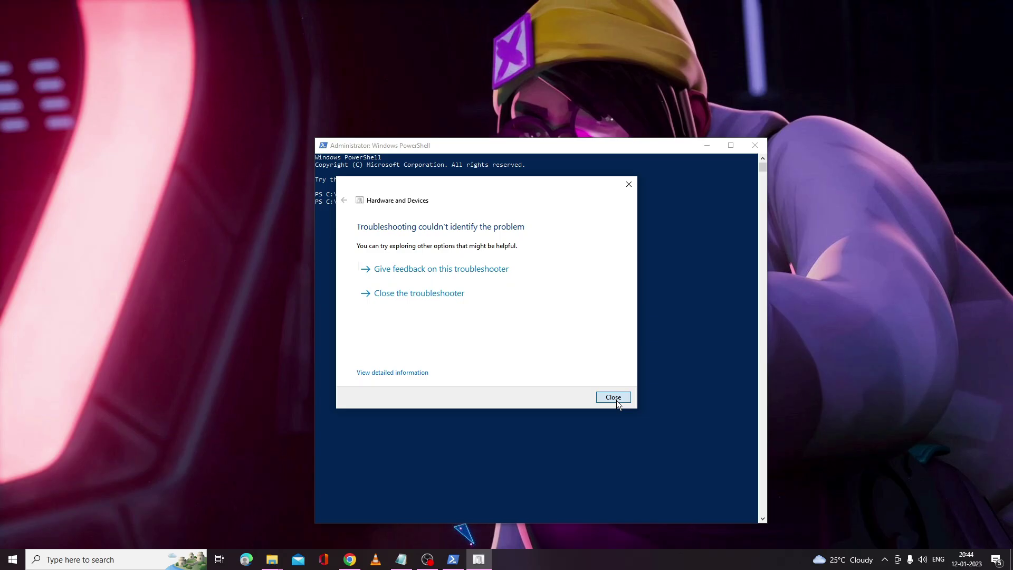
Step: Close the troubleshooter and PowerShell, and bring up the Start power-user menu
left_click(614, 398)
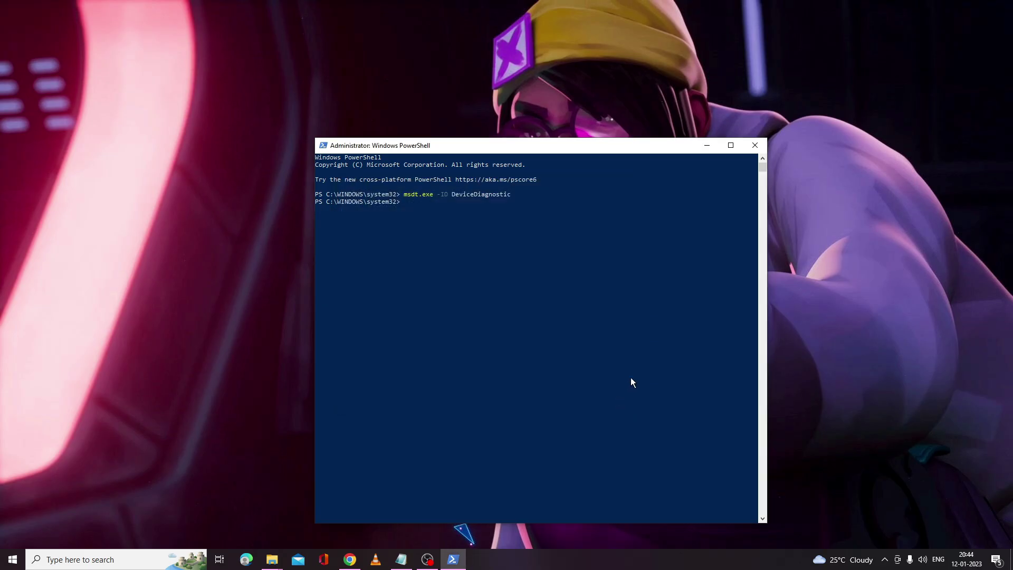
left_click(758, 142)
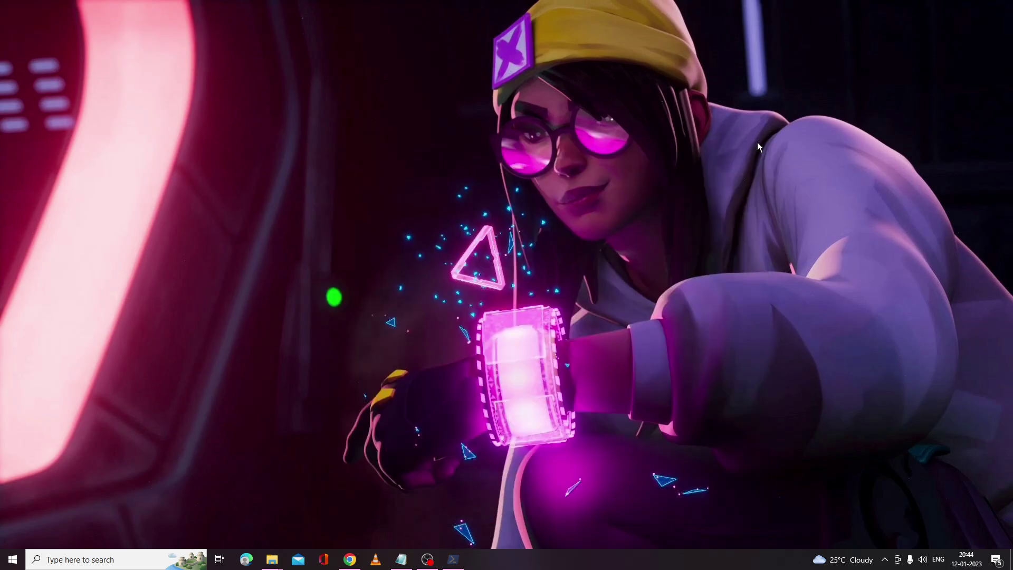
right_click(12, 562)
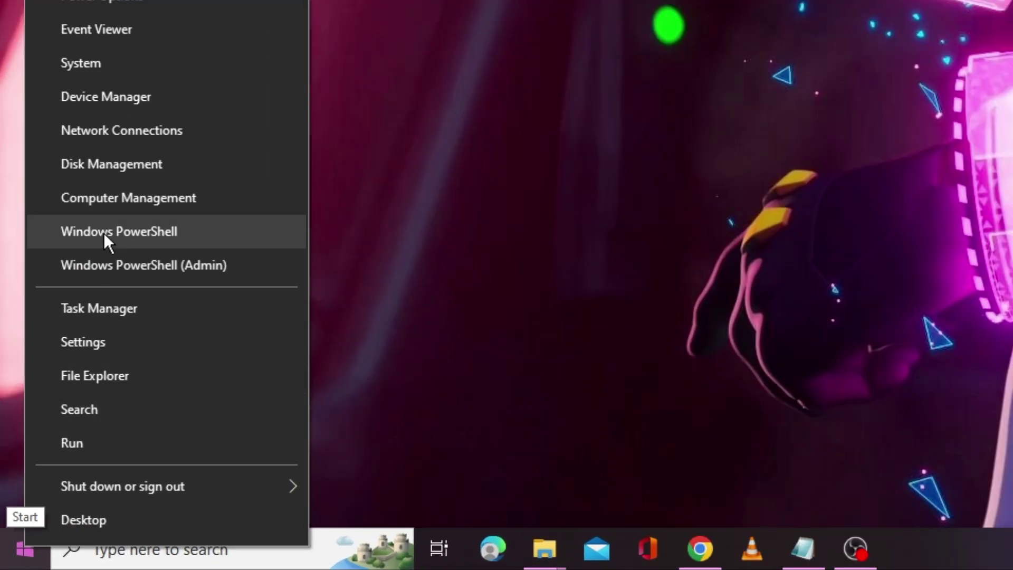
Step: In Device Manager, expand Universal Serial Bus controllers and inspect the USB Composite Device without uninstalling
left_click(131, 95)
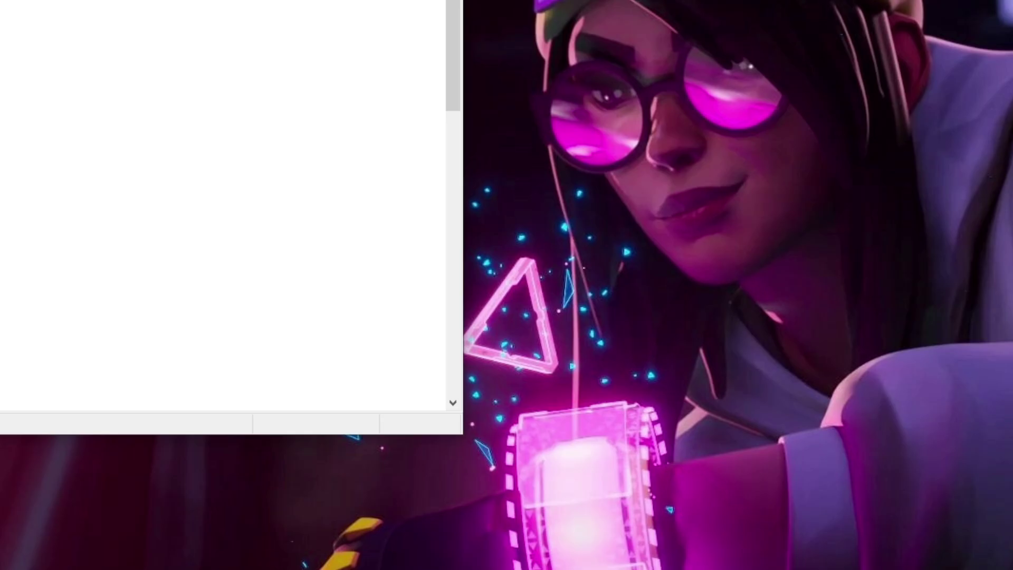
scroll(389, 318, "down", 18)
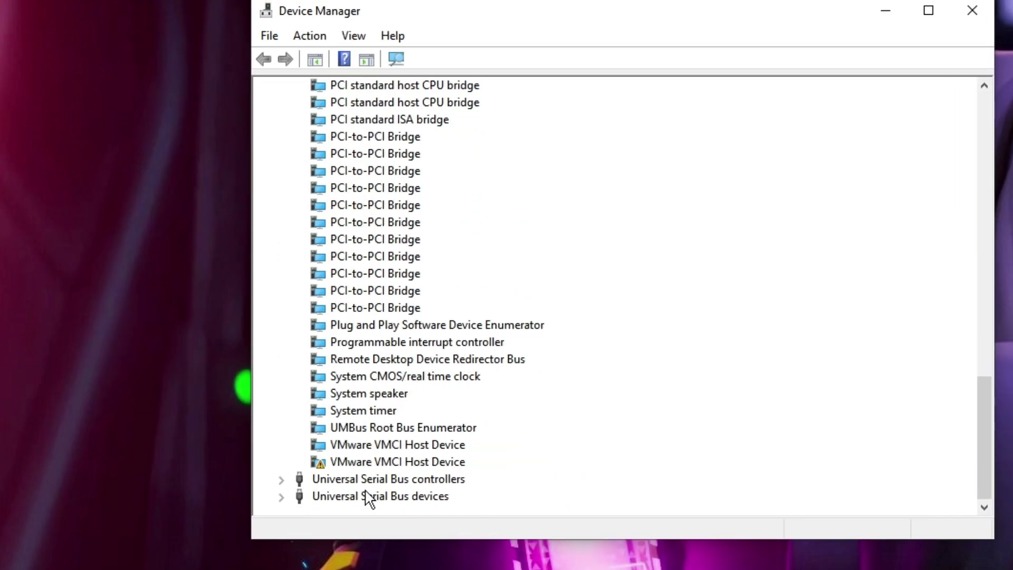
double_click(401, 480)
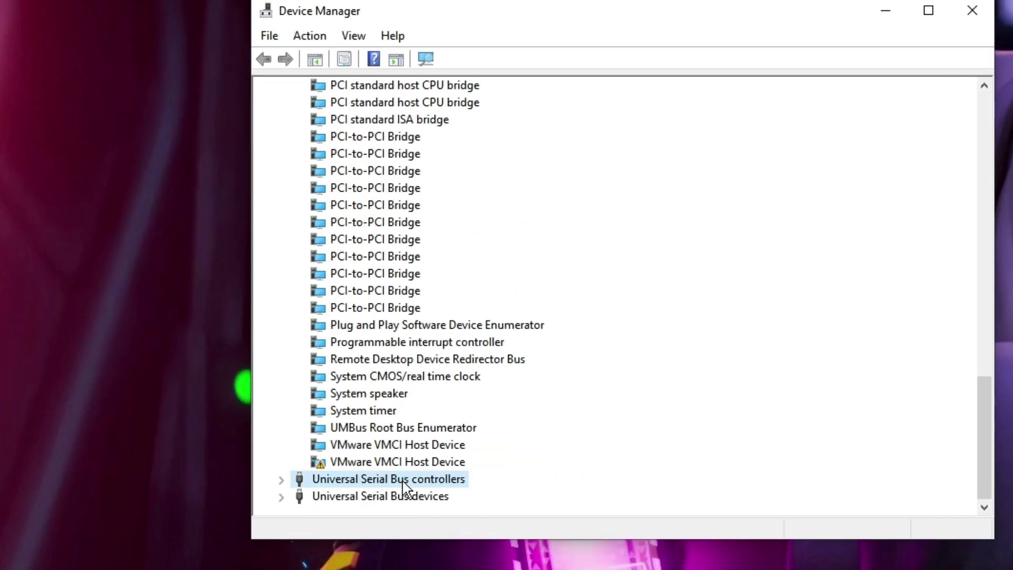
left_click(391, 380)
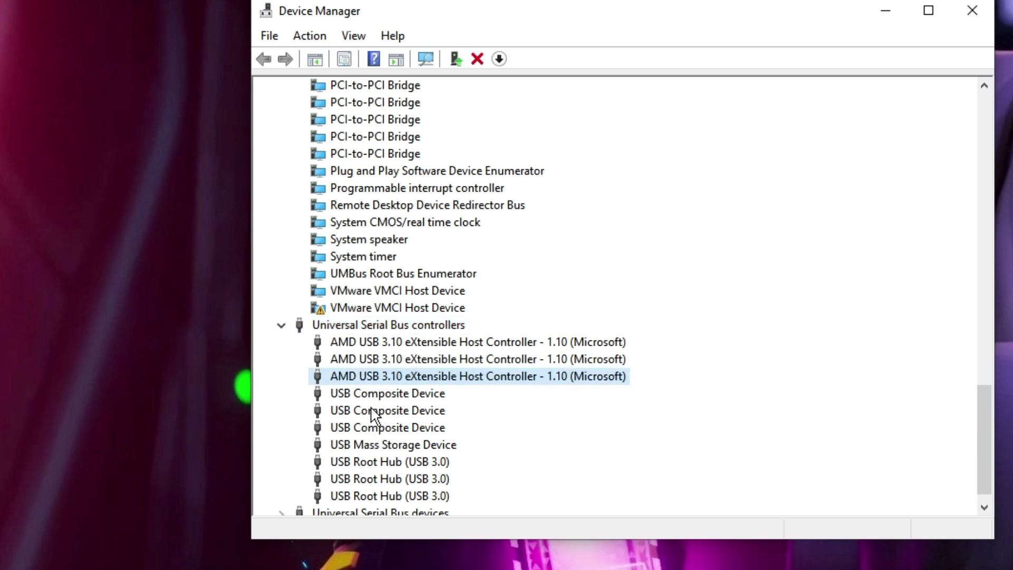
left_click(381, 395)
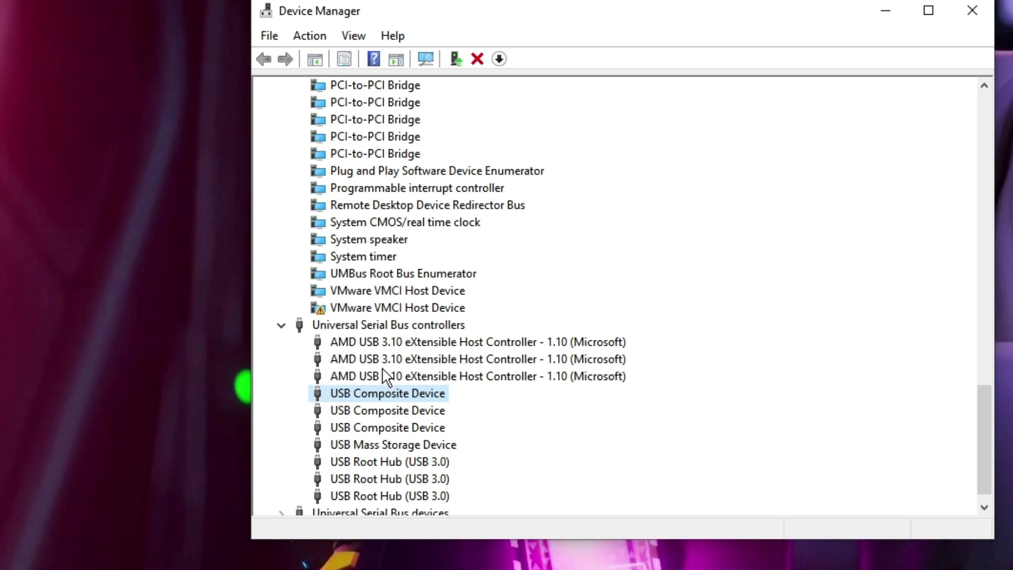
left_click(381, 378)
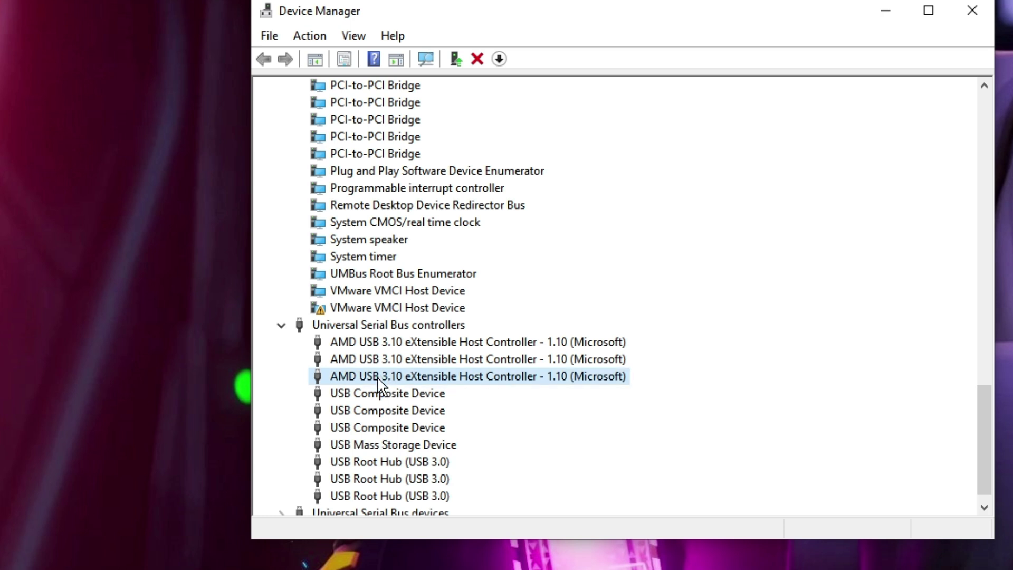
right_click(383, 396)
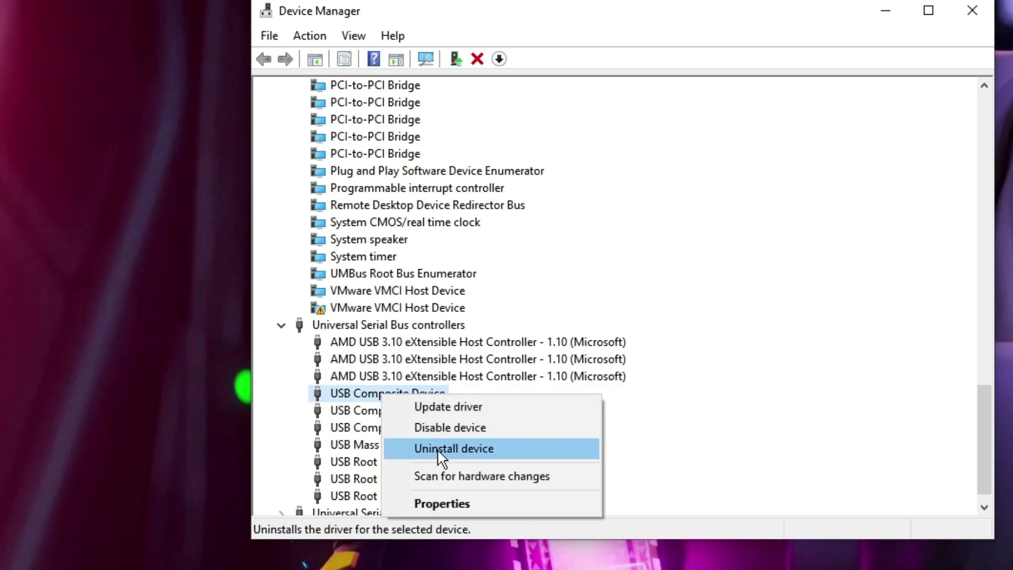
left_click(343, 428)
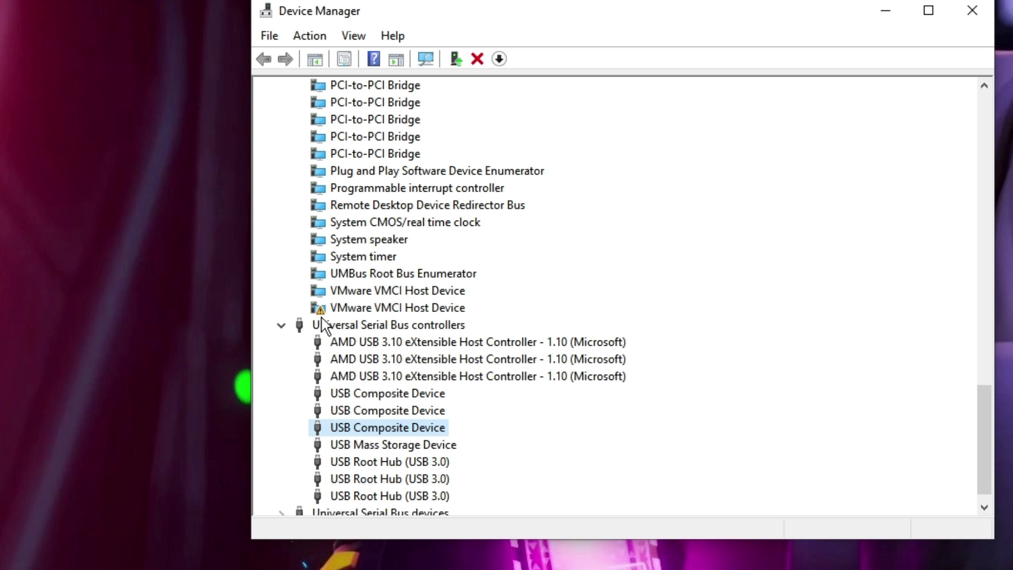
Step: Run Action > Scan for hardware changes, close Device Manager, and open Disk Management
left_click(412, 393)
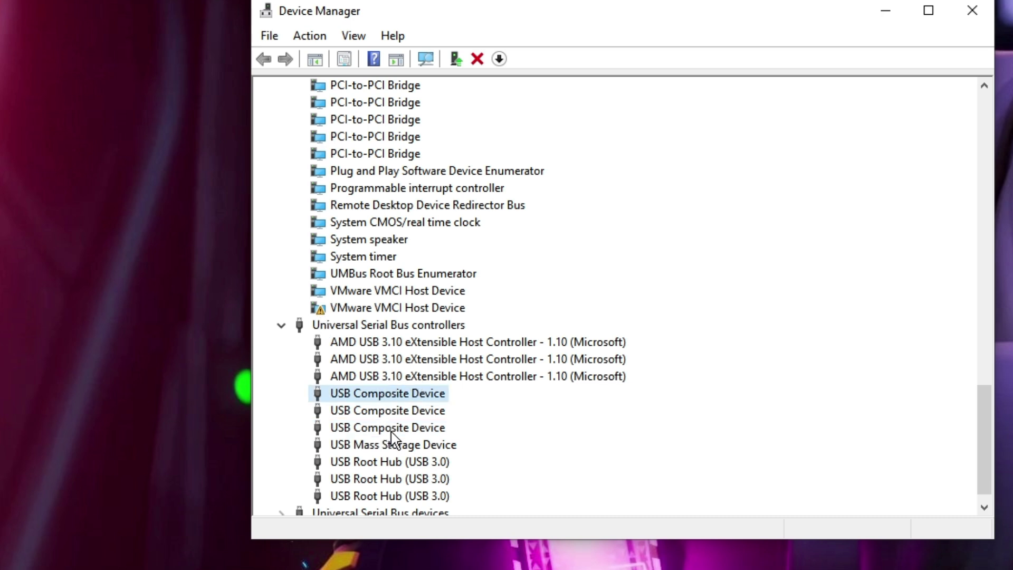
left_click(389, 360)
scroll(373, 395, "up", 20)
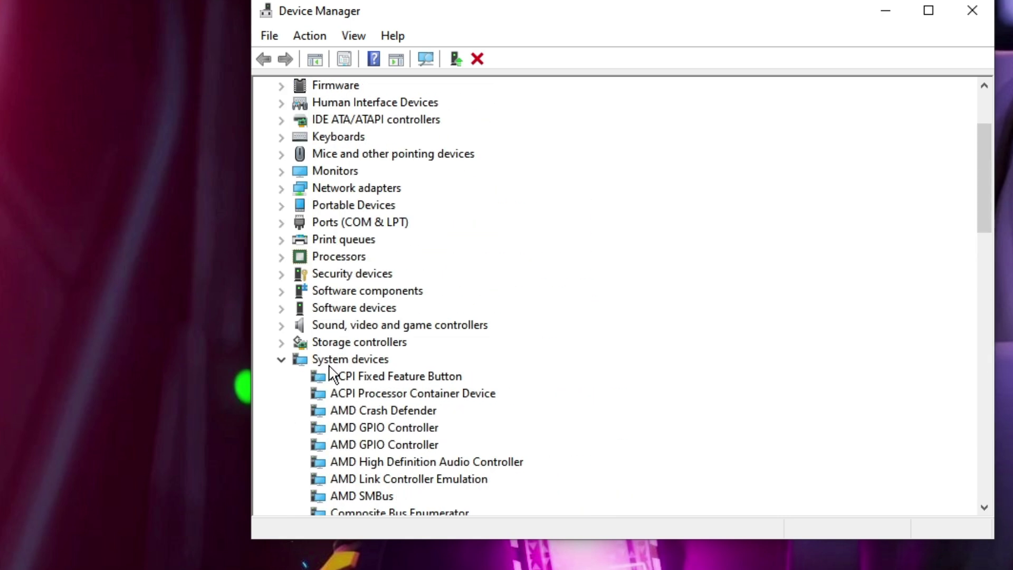
scroll(358, 367, "down", 18)
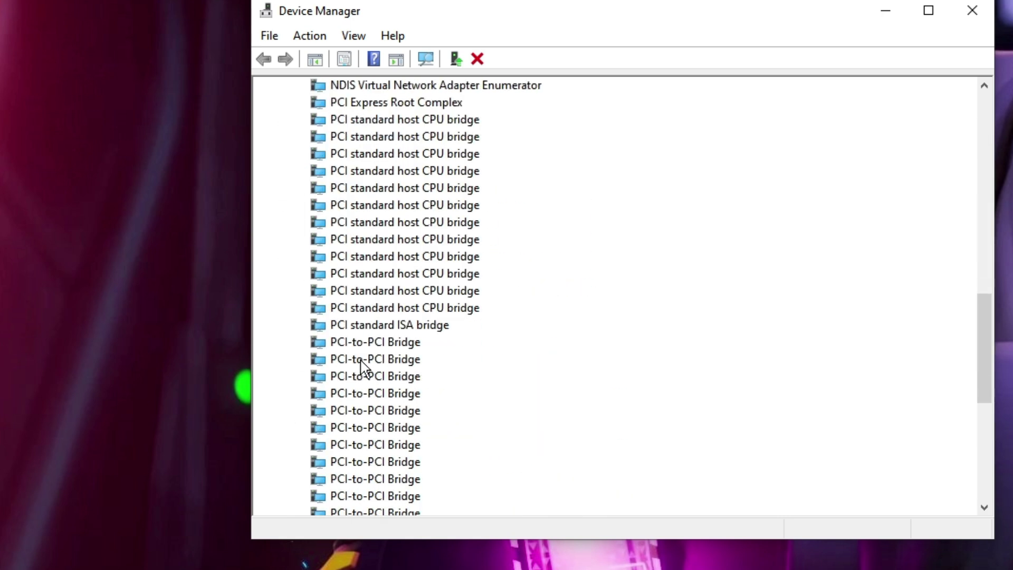
right_click(366, 380)
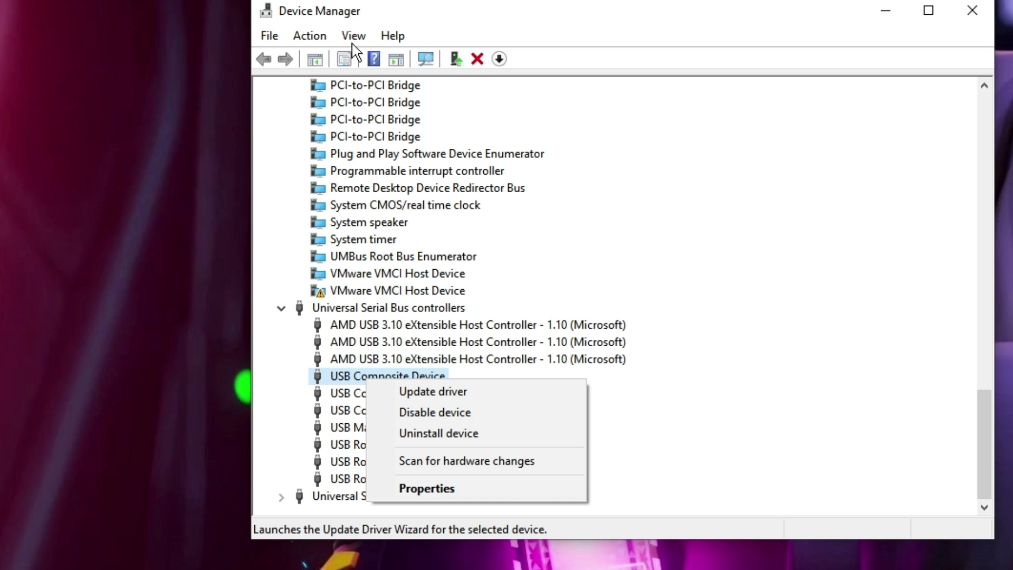
left_click(310, 37)
left_click(311, 36)
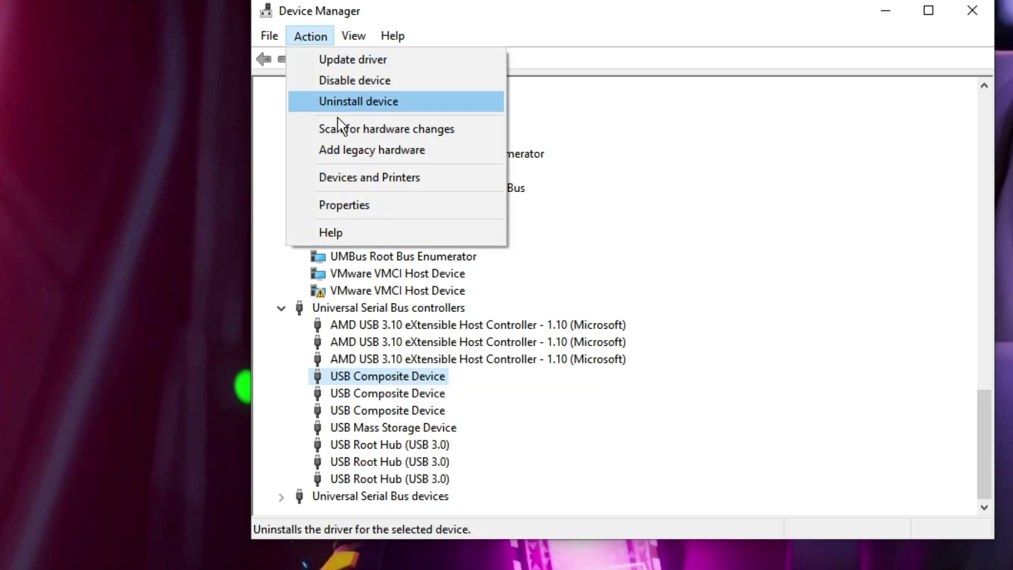
left_click(384, 132)
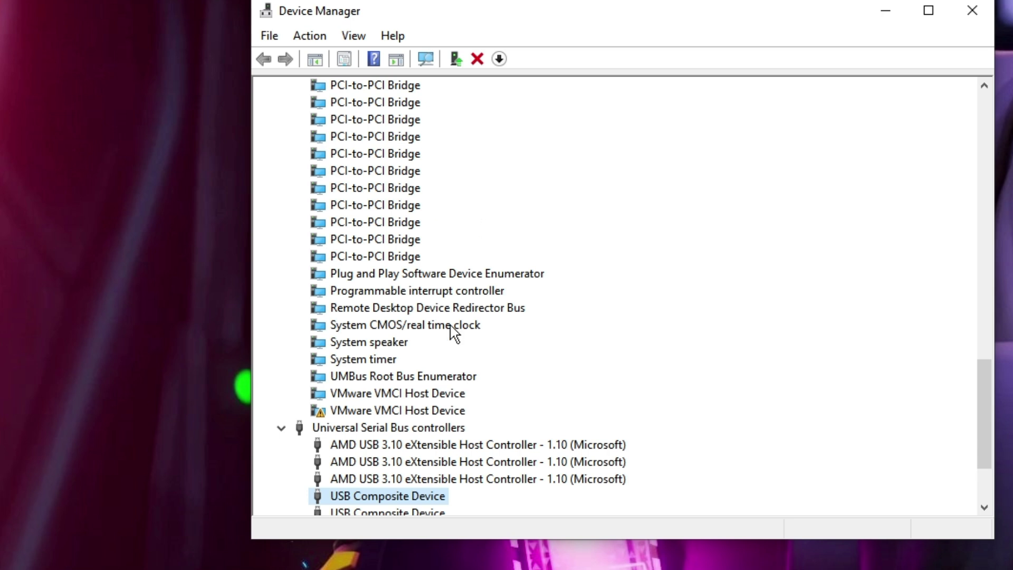
left_click(969, 11)
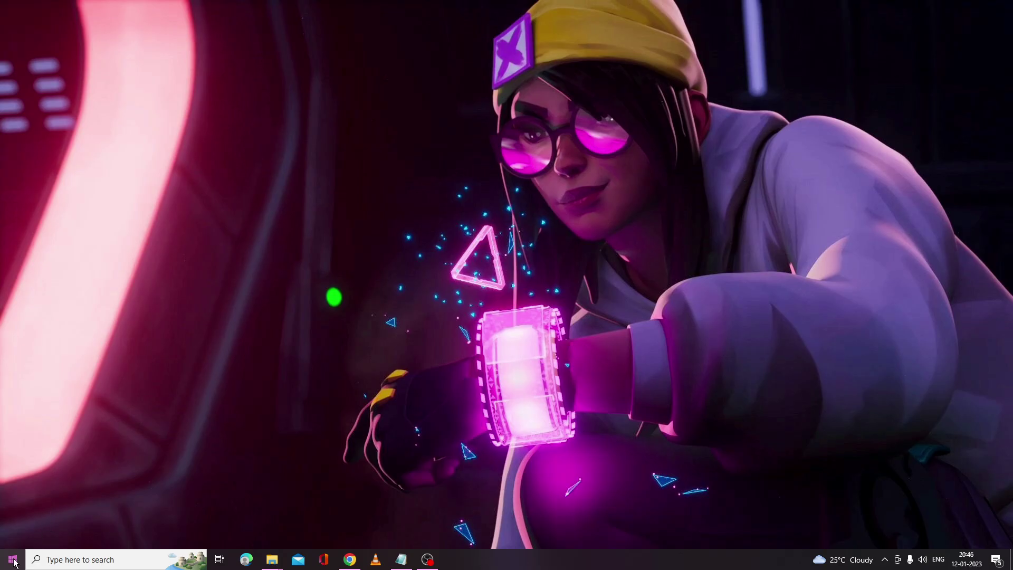
right_click(12, 559)
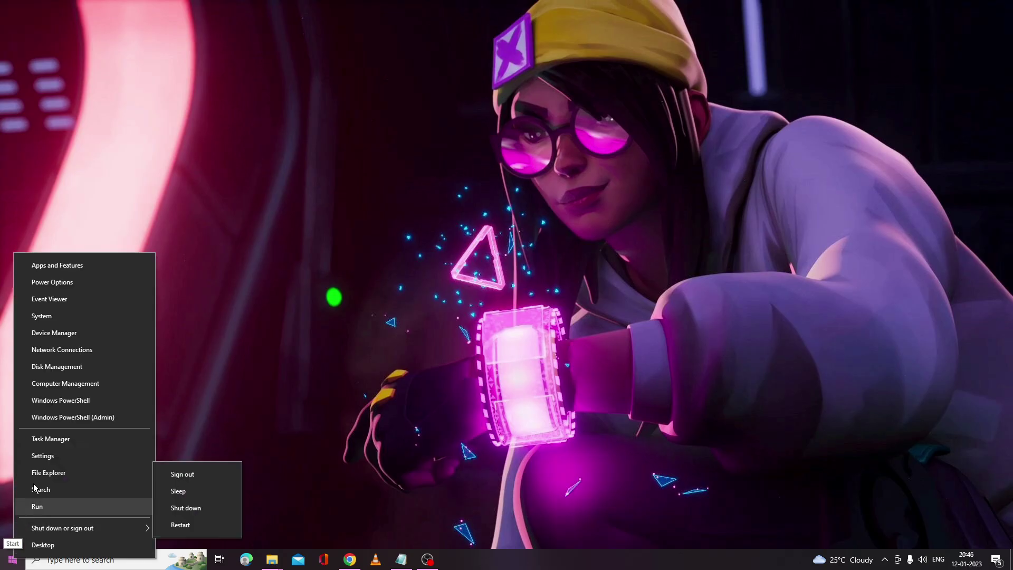
left_click(60, 367)
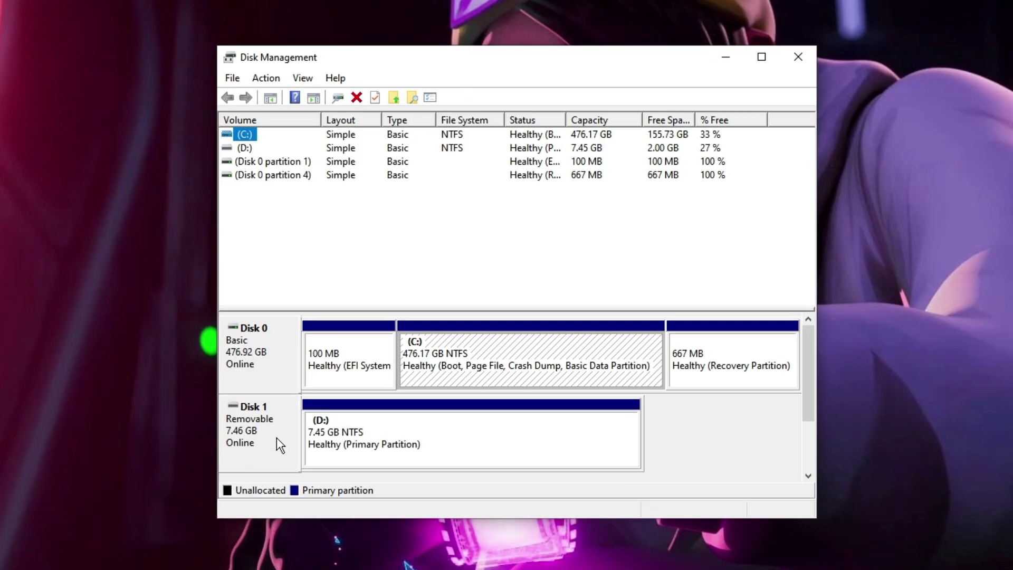
Step: View Disk 1's Change Drive Letter and Paths for D:, cancel unchanged, and close Disk Management
left_click(329, 436)
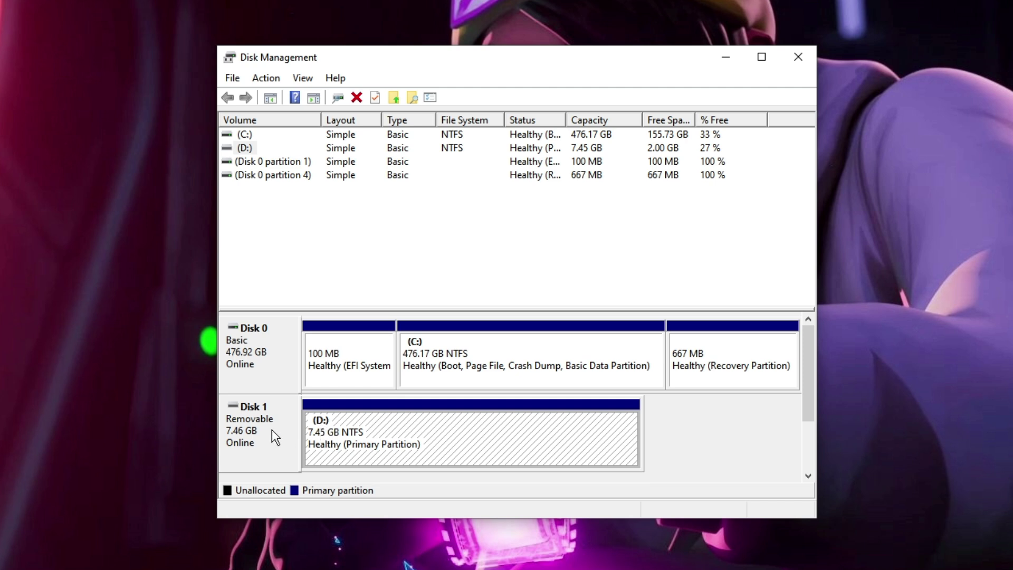
left_click(256, 430)
right_click(255, 430)
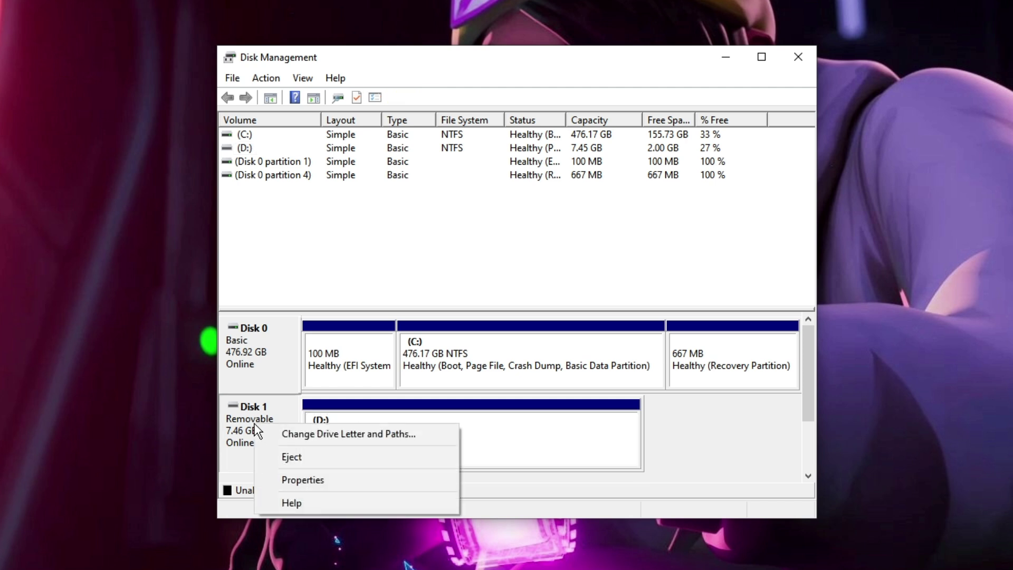
left_click(315, 433)
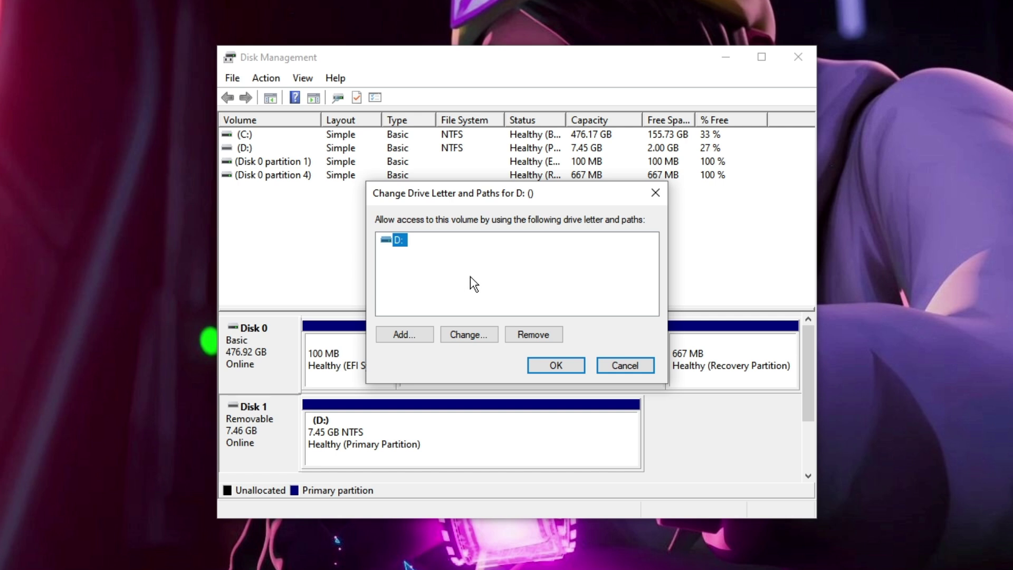
left_click(639, 371)
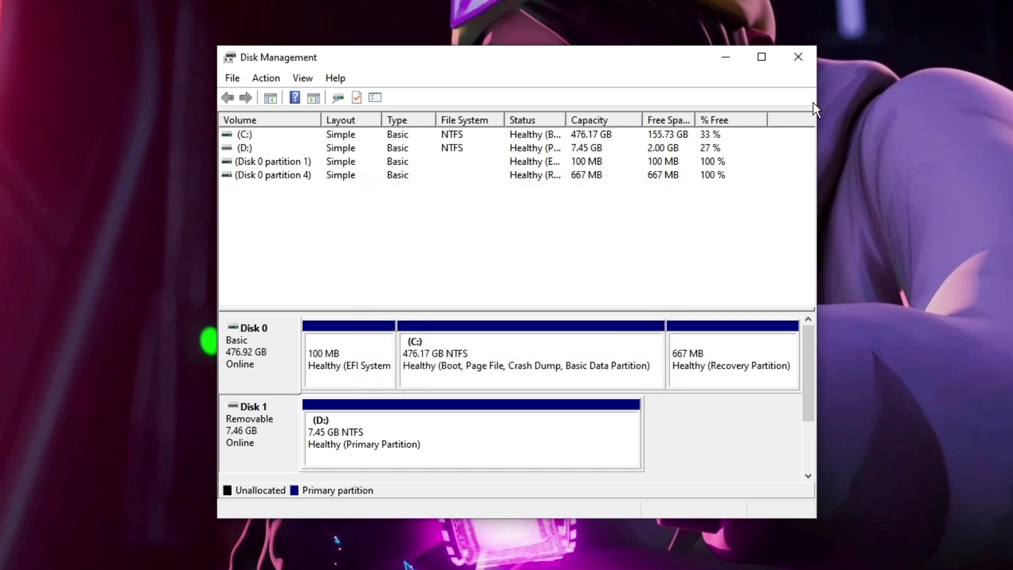
left_click(809, 62)
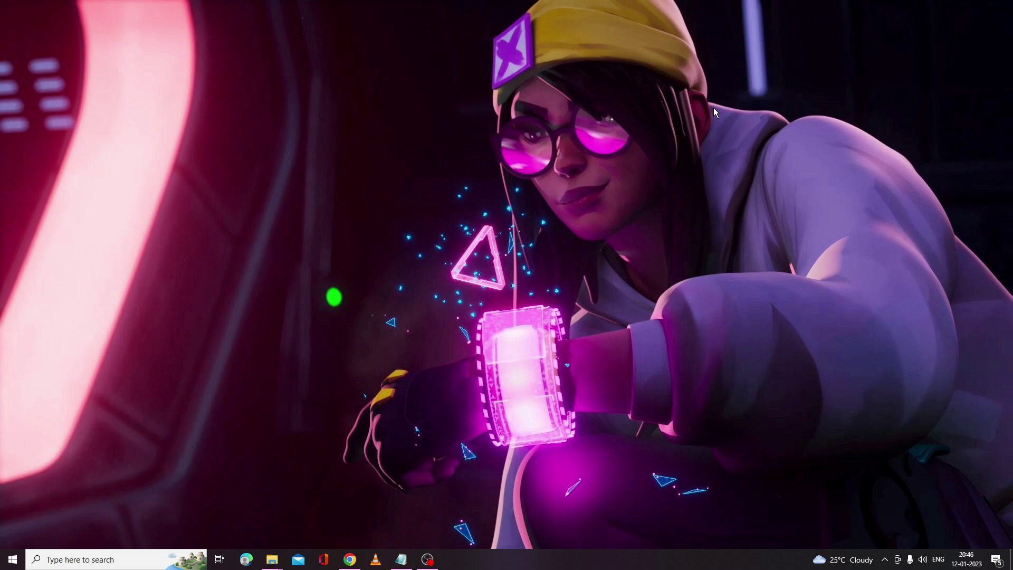
Step: Run rstrui.exe from the taskbar search to open System Restore
left_click(133, 558)
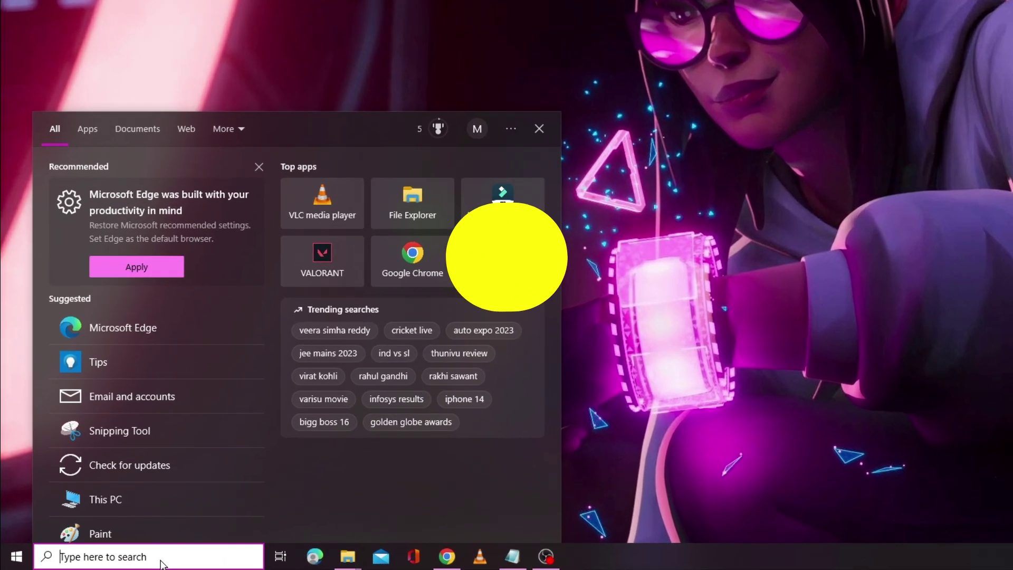
type("r")
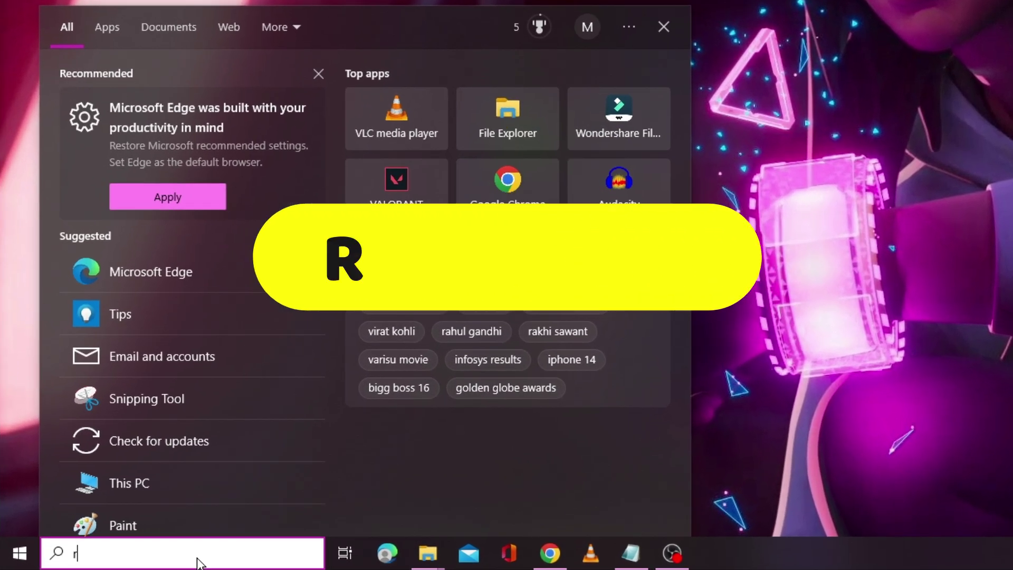
type("strui.exe")
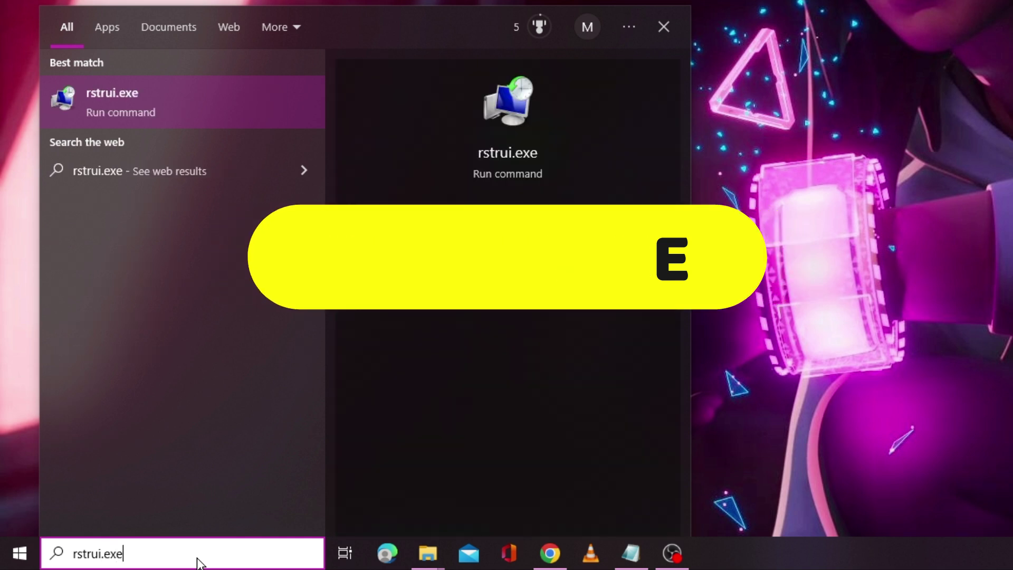
key("Return")
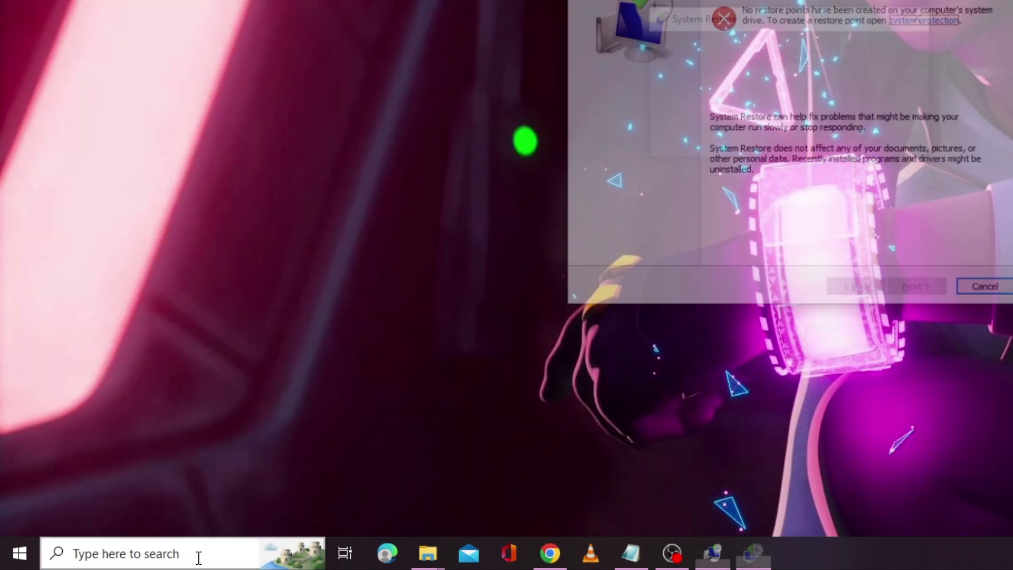